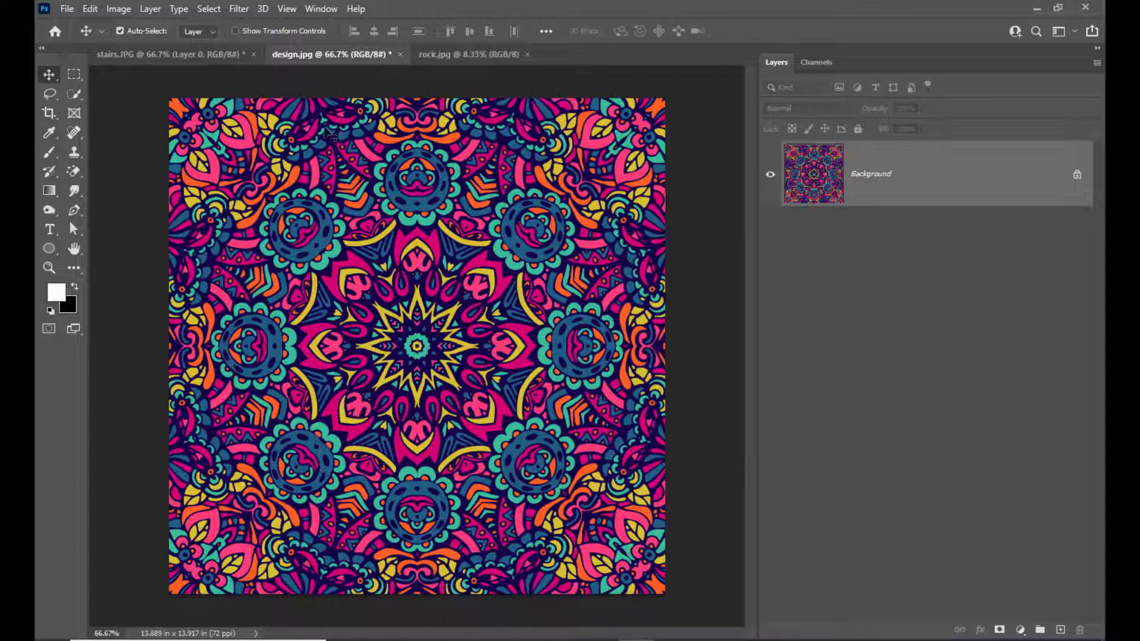
# Step: Switch to the stairs.JPG document, add a new empty layer above the photo, and open the Vanishing Point filter
pyautogui.click(148, 57)
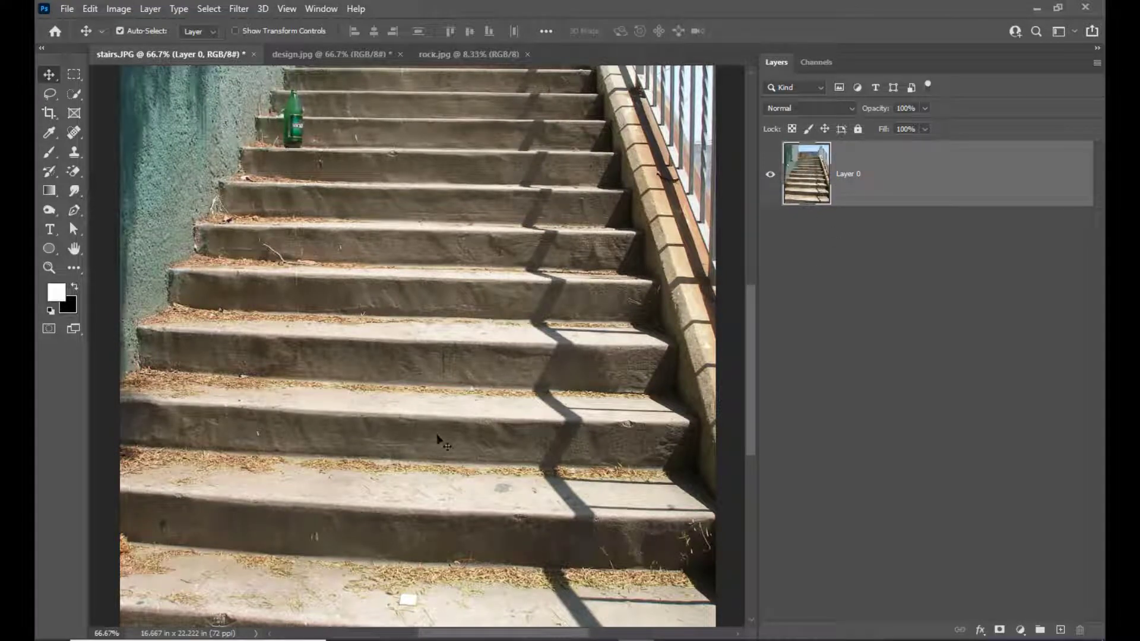
pyautogui.click(1060, 631)
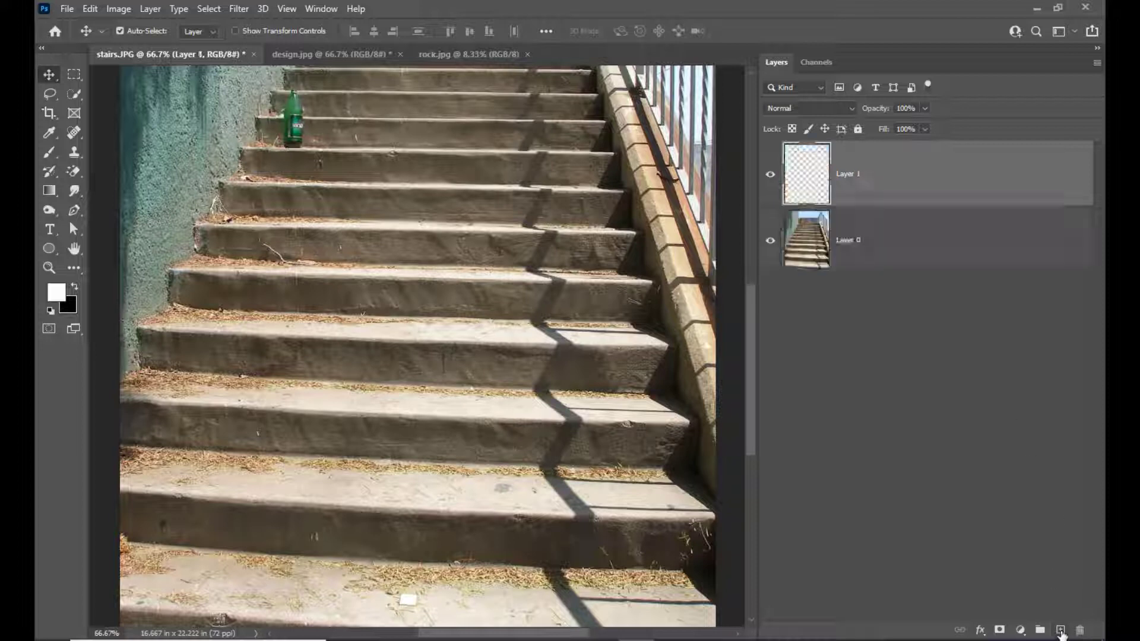
pyautogui.click(239, 10)
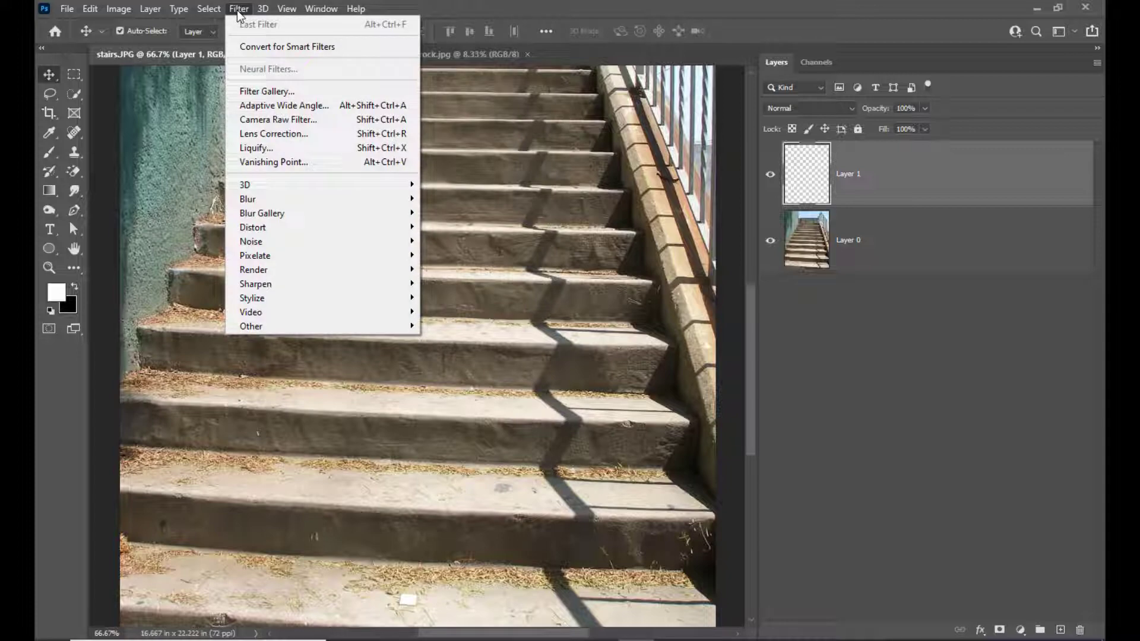
pyautogui.click(322, 169)
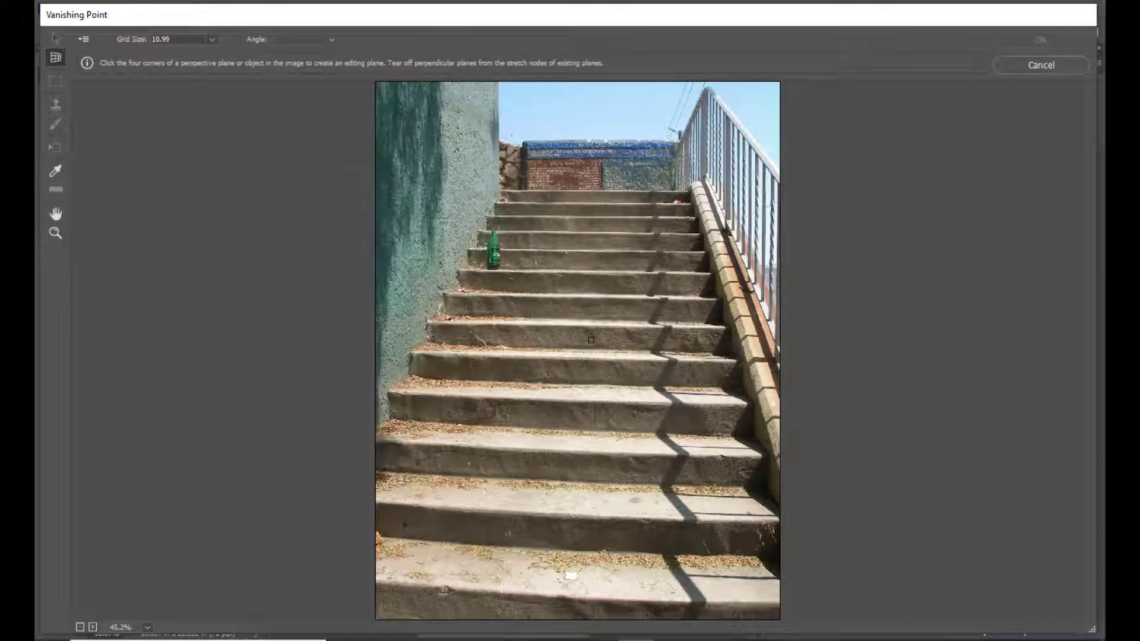
# Step: Create a four-corner perspective plane over the tread with the dry twig, spanning from the green wall to the railing side
pyautogui.scroll(3, 651, 333)
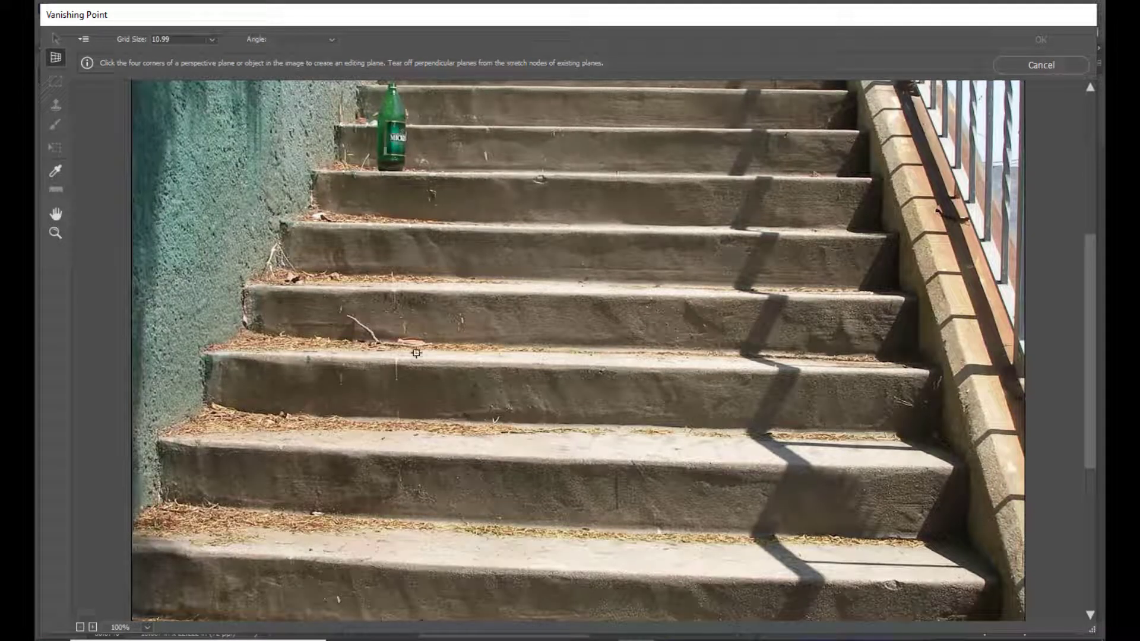
pyautogui.scroll(-1, 322, 390)
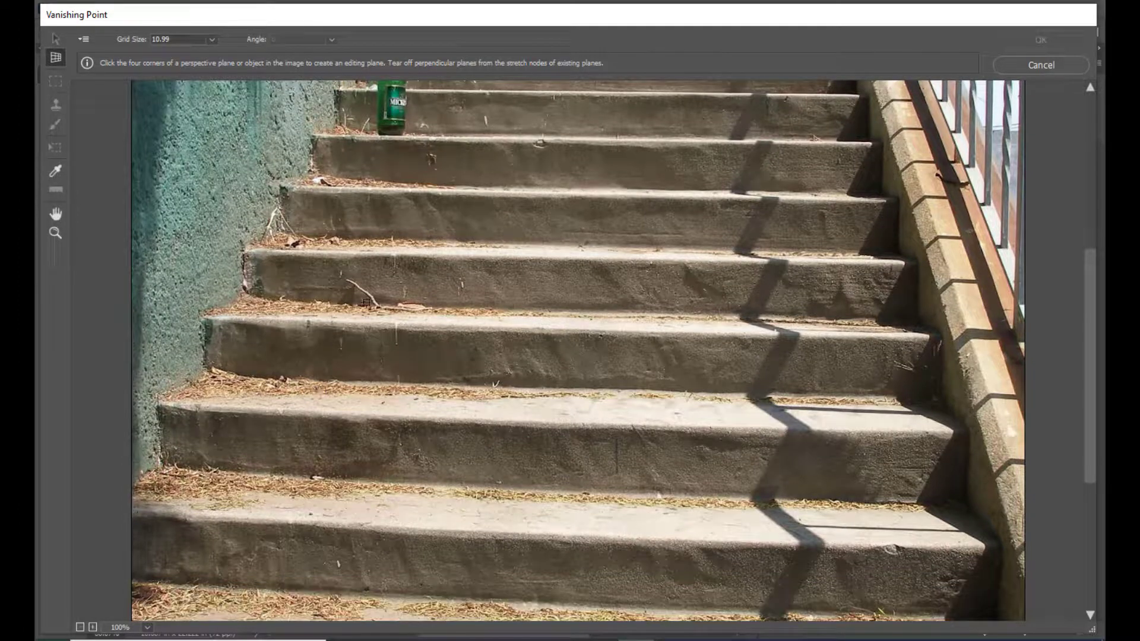
pyautogui.scroll(1, 309, 372)
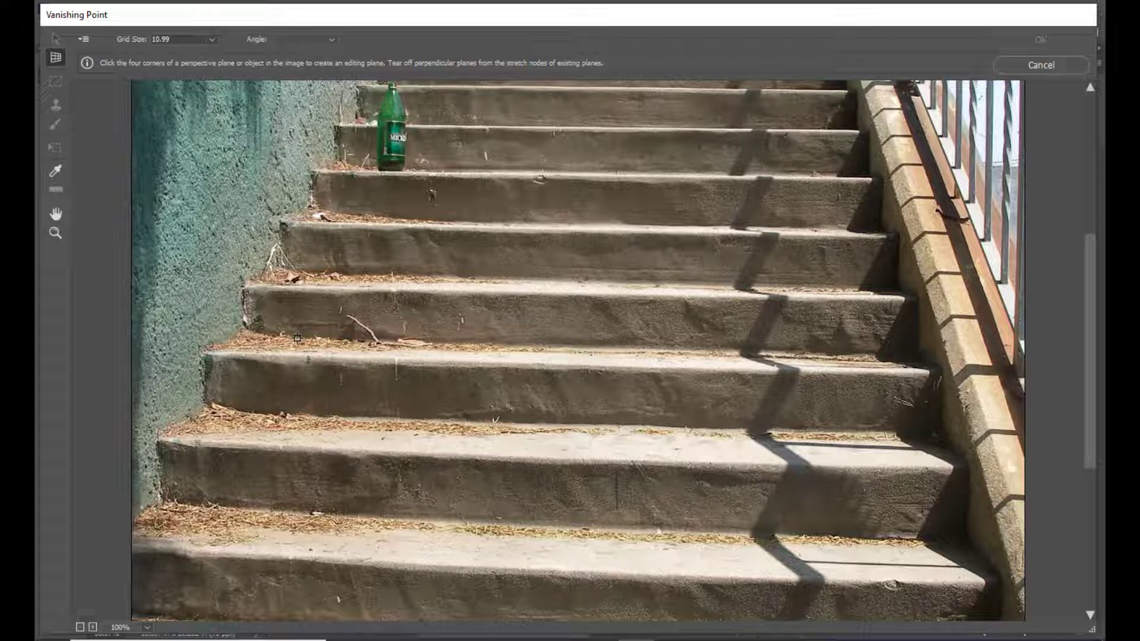
pyautogui.click(297, 338)
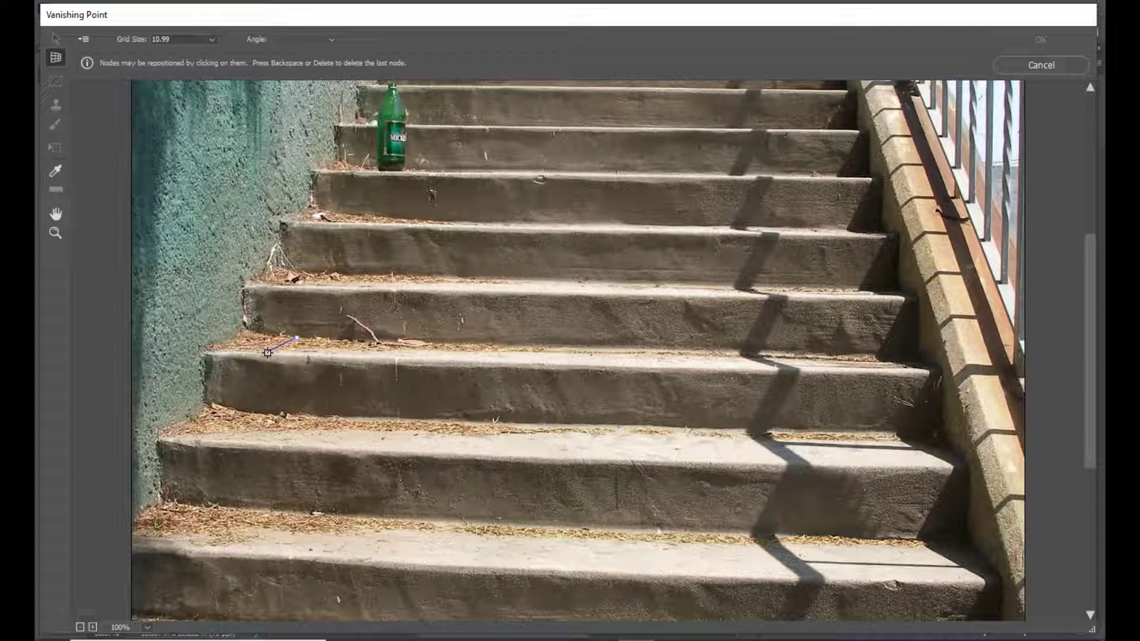
pyautogui.click(266, 353)
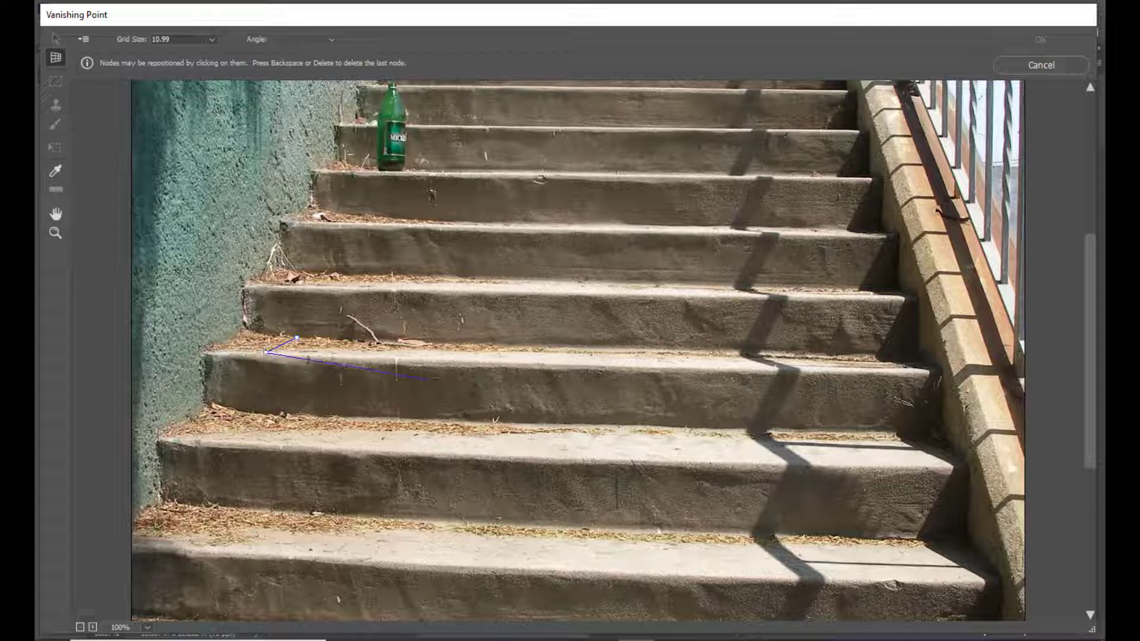
pyautogui.click(919, 372)
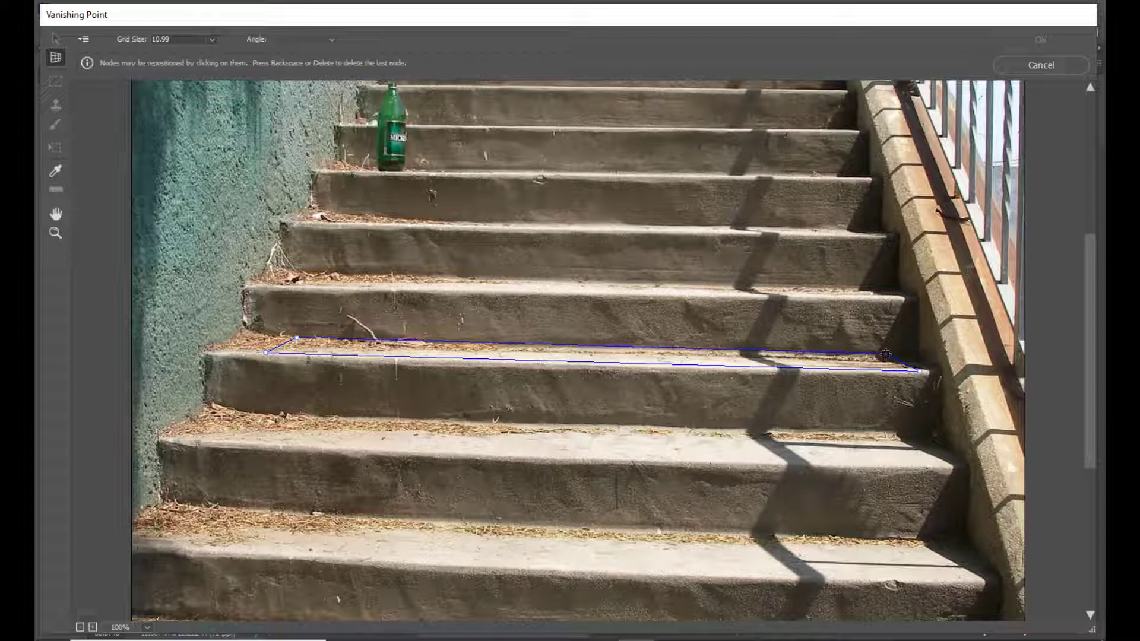
pyautogui.click(885, 355)
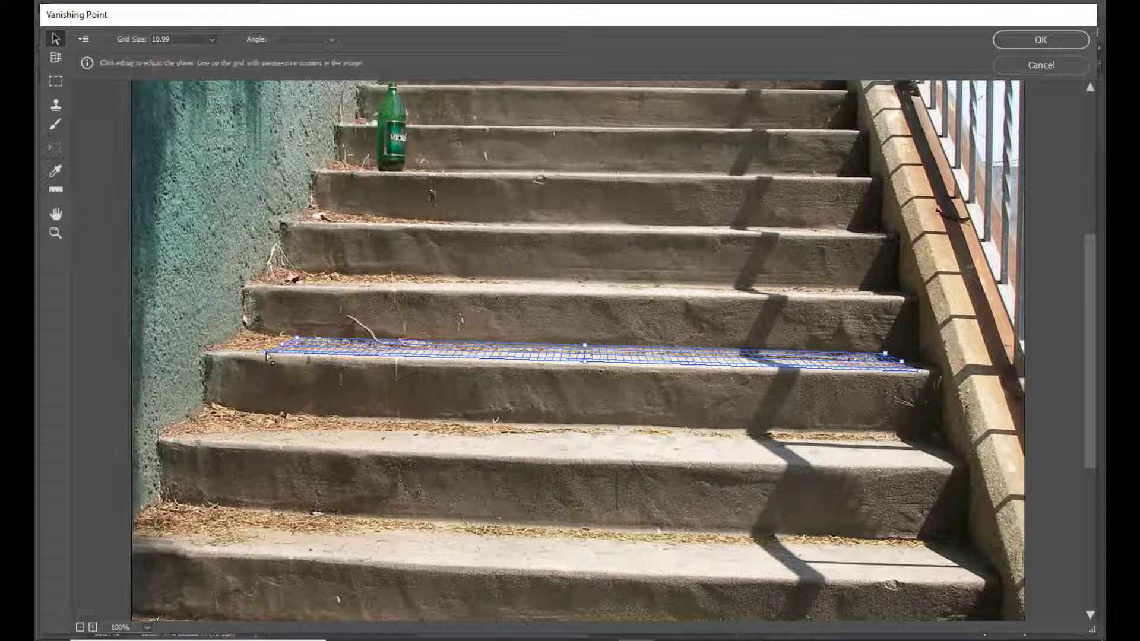
# Step: Adjust the plane's corners to follow the tread's front and back edges, reaching the green wall and the stone border
pyautogui.moveTo(267, 355); pyautogui.dragTo(246, 355)
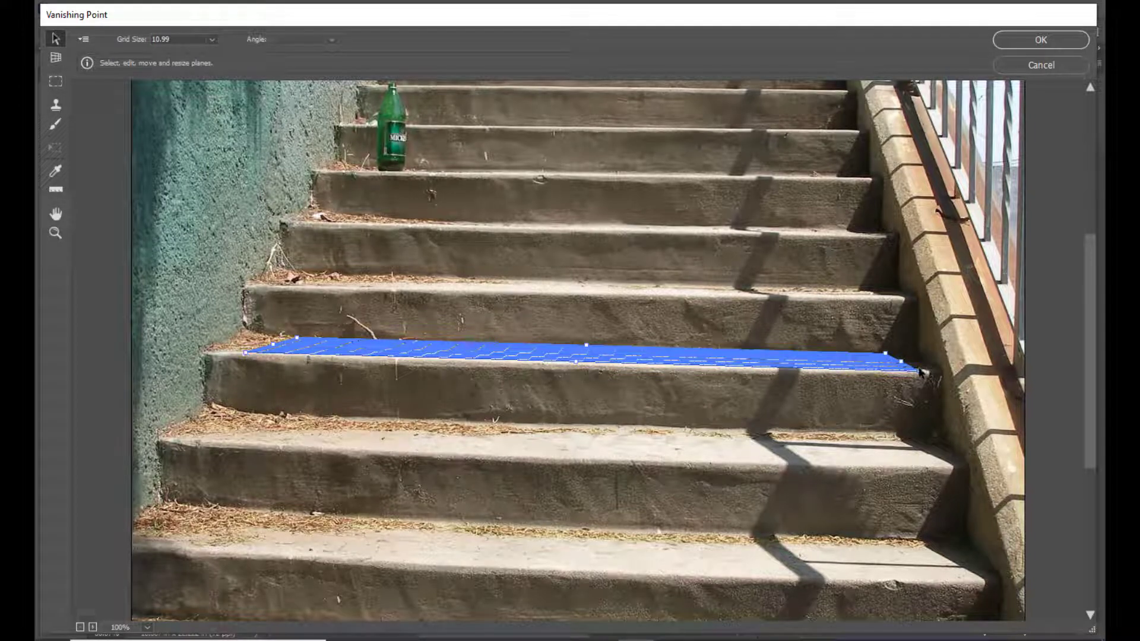
pyautogui.moveTo(920, 371); pyautogui.dragTo(928, 375)
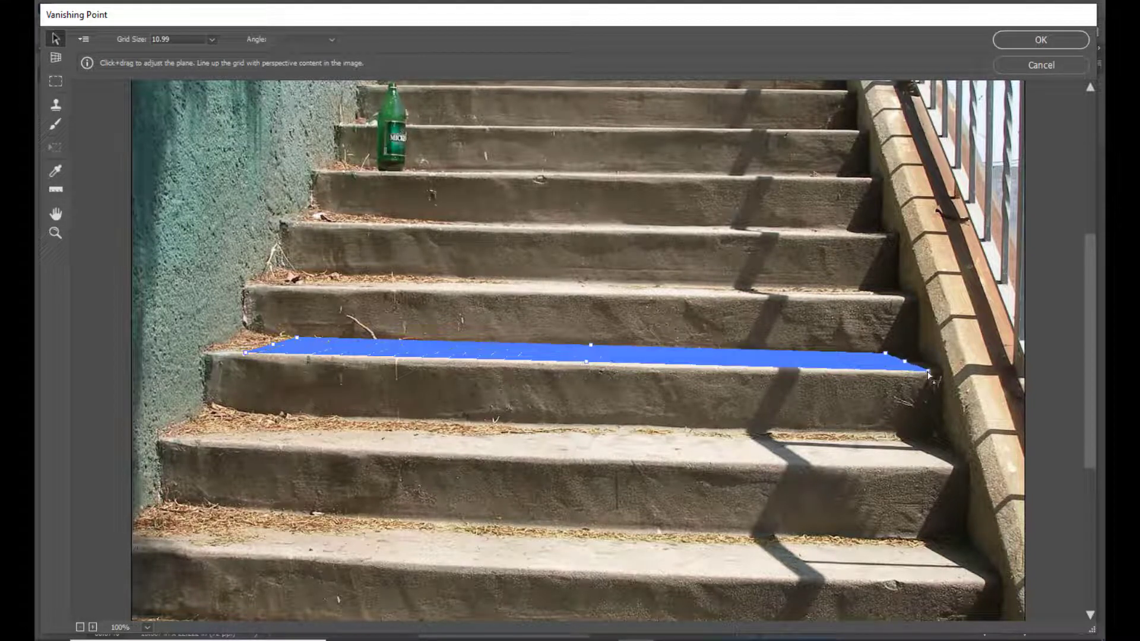
pyautogui.moveTo(297, 337); pyautogui.dragTo(287, 337)
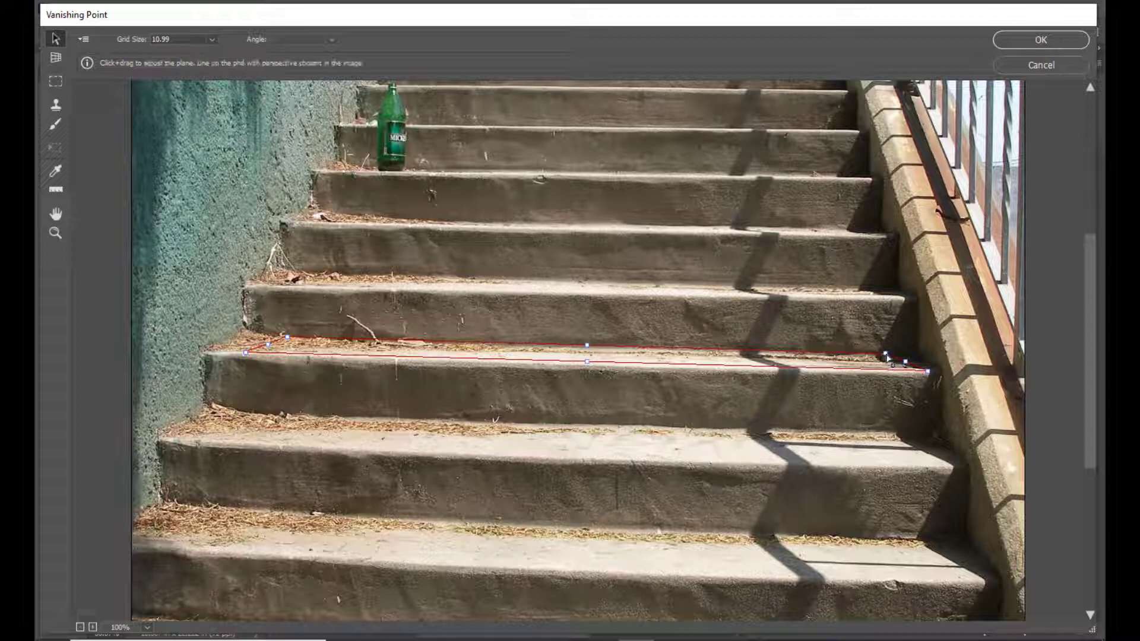
pyautogui.moveTo(884, 354); pyautogui.dragTo(887, 360)
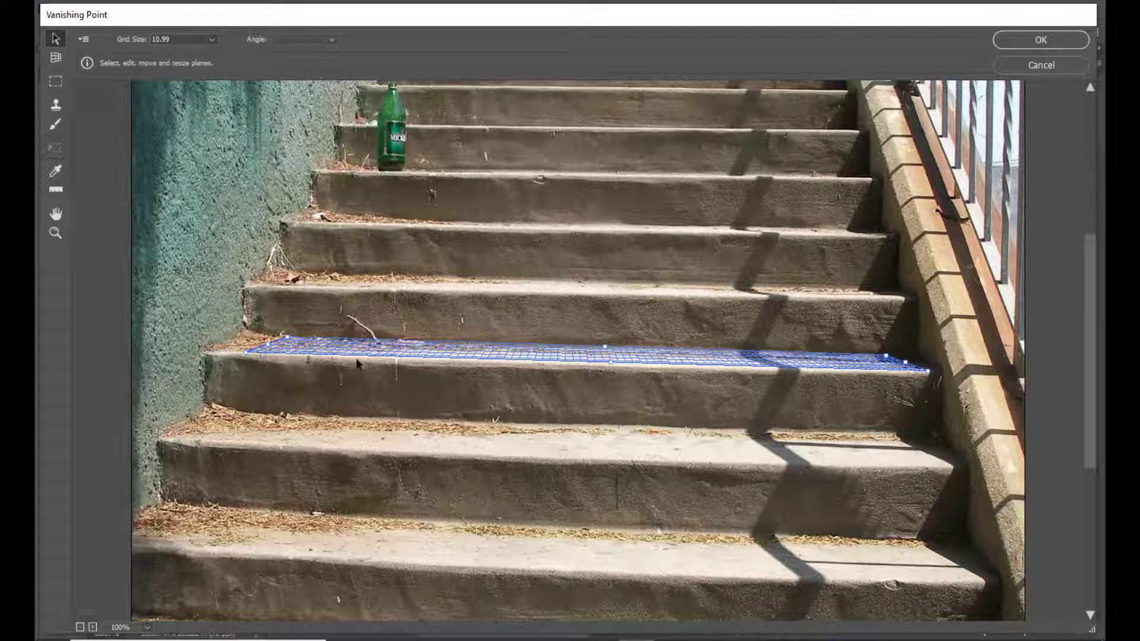
pyautogui.moveTo(264, 353); pyautogui.dragTo(208, 351)
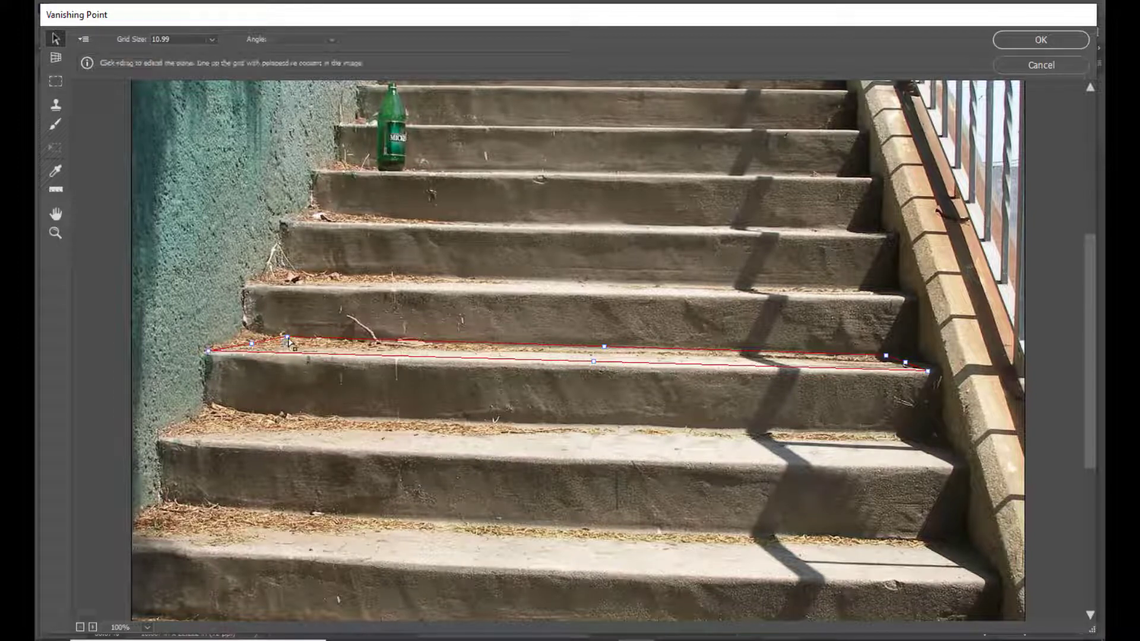
pyautogui.moveTo(287, 338); pyautogui.dragTo(258, 340)
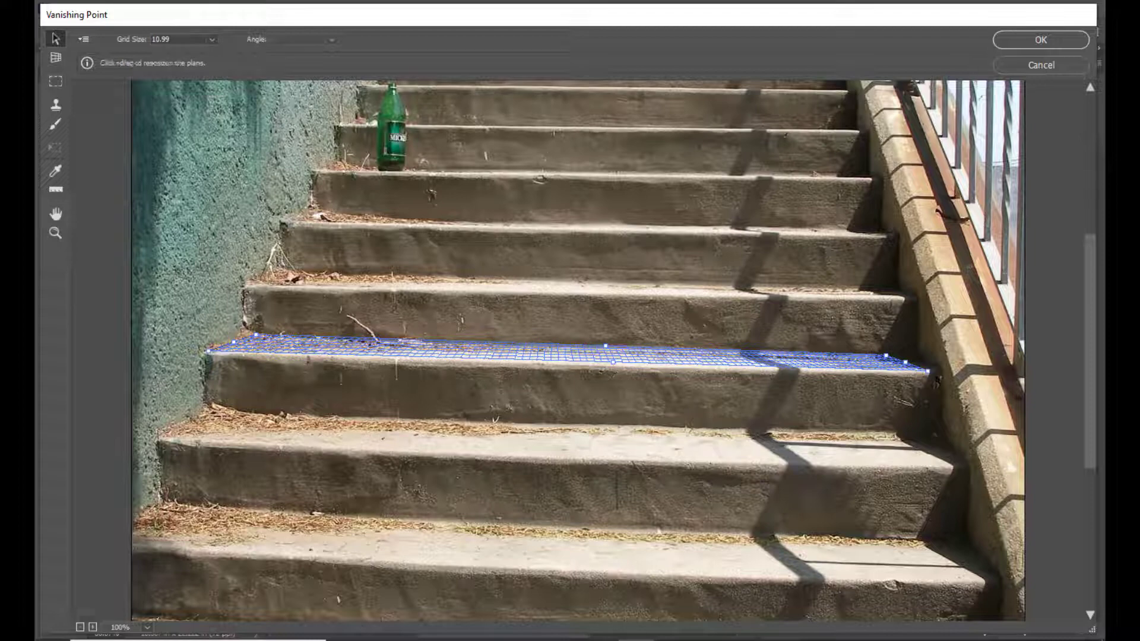
pyautogui.moveTo(929, 374); pyautogui.dragTo(914, 350)
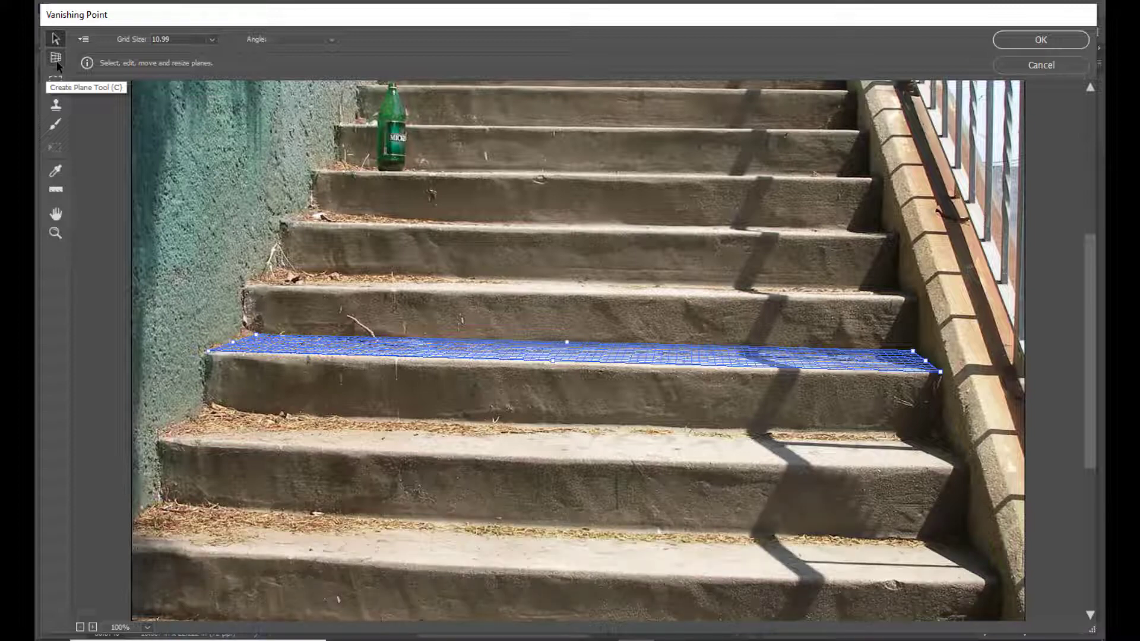
# Step: Tear off perpendicular planes from the tread's front edge, covering the riser below it and the next tread down
pyautogui.press('c')
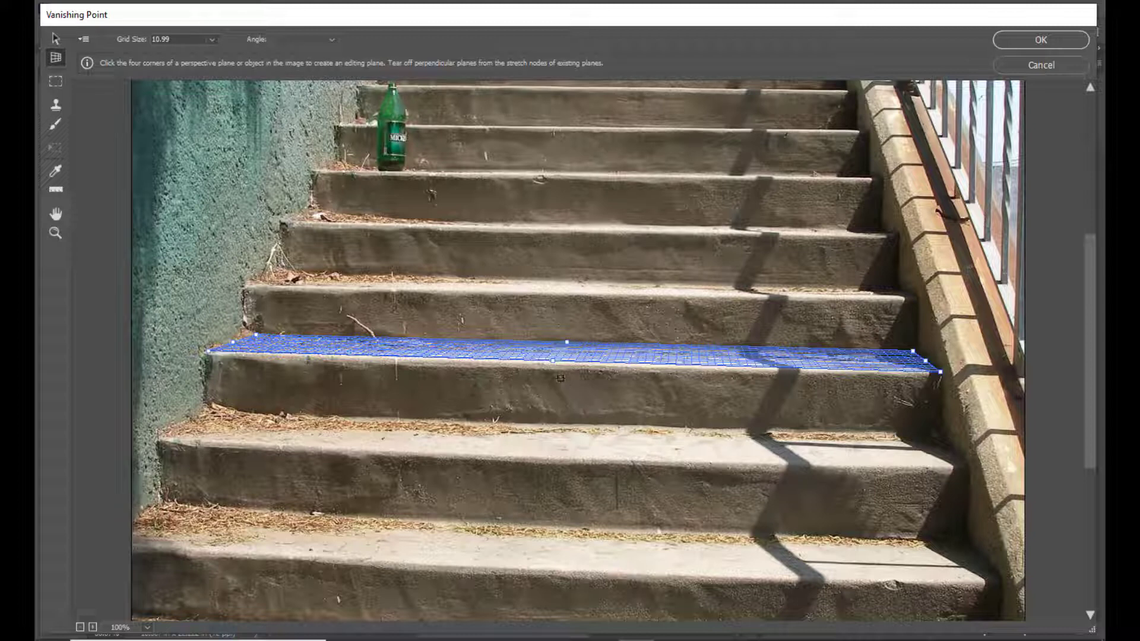
pyautogui.press('alt')
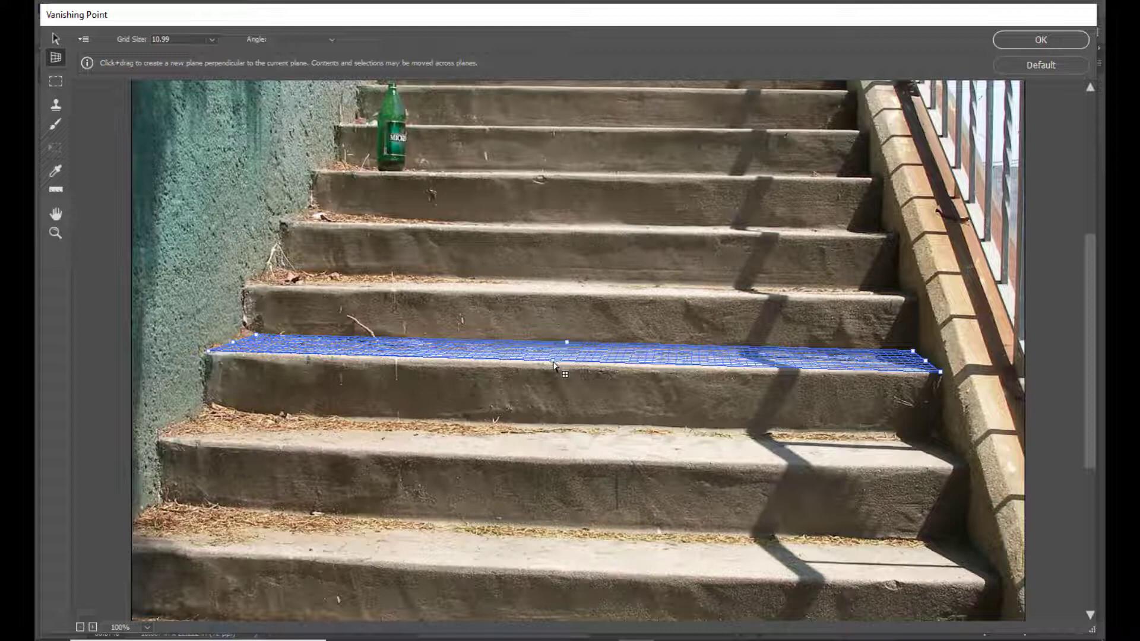
pyautogui.moveTo(555, 368); pyautogui.dragTo(561, 427)
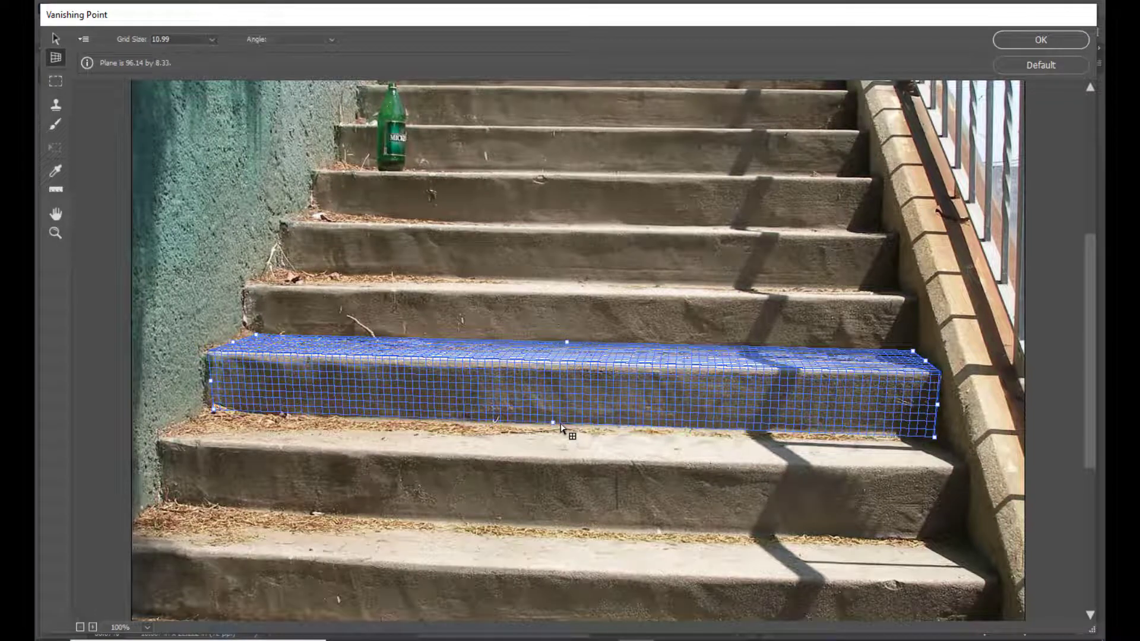
pyautogui.press('v')
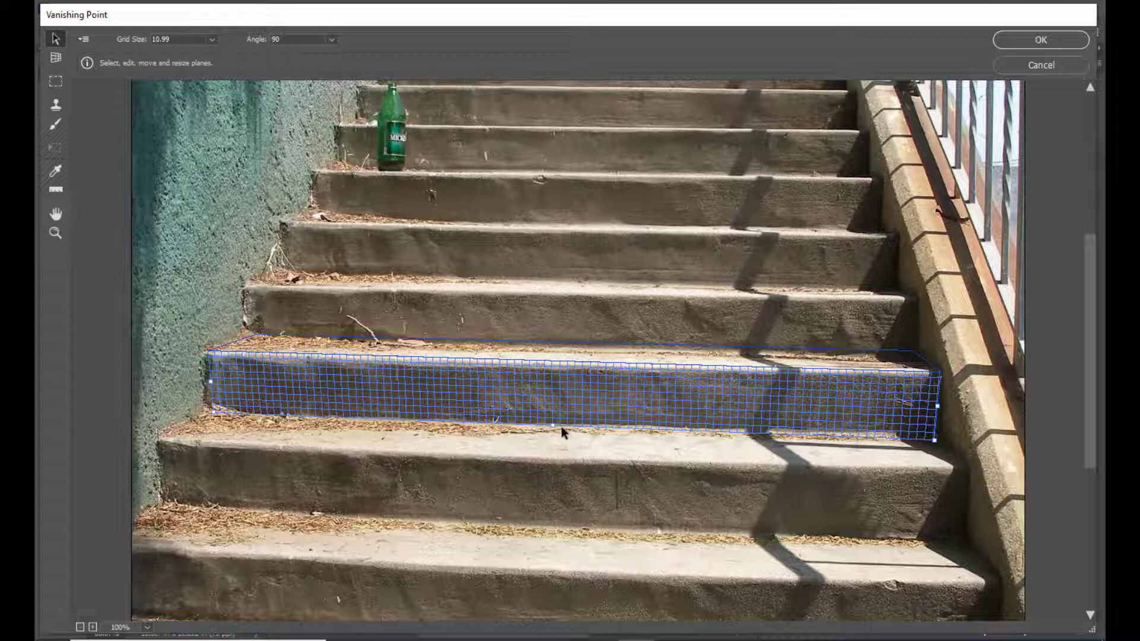
pyautogui.press('c')
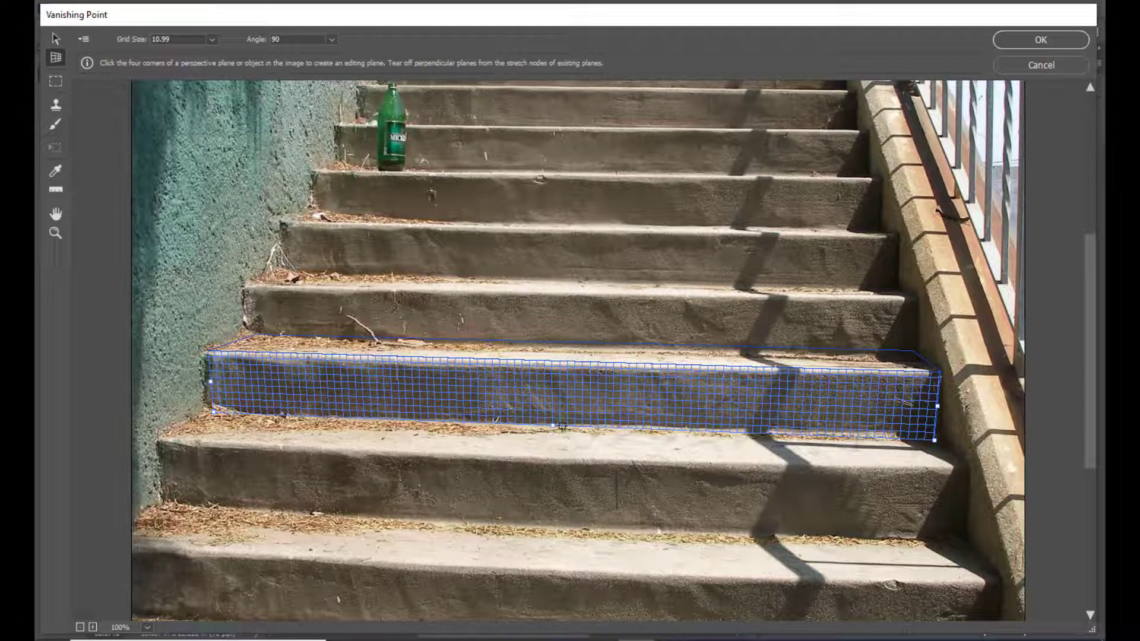
pyautogui.press('alt')
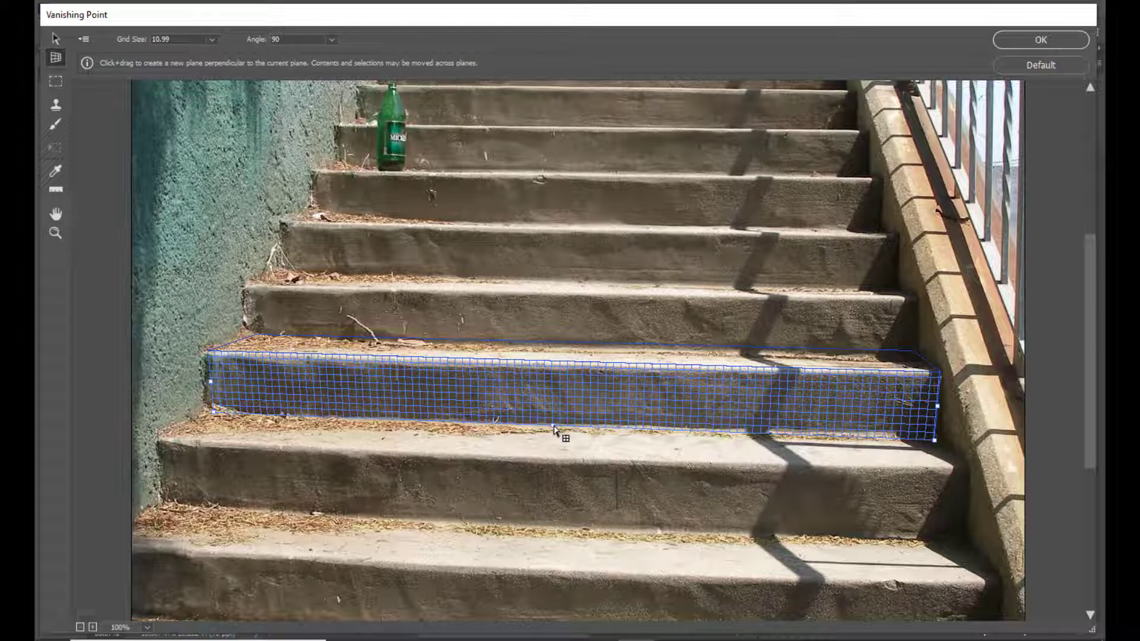
pyautogui.moveTo(553, 426); pyautogui.dragTo(553, 465)
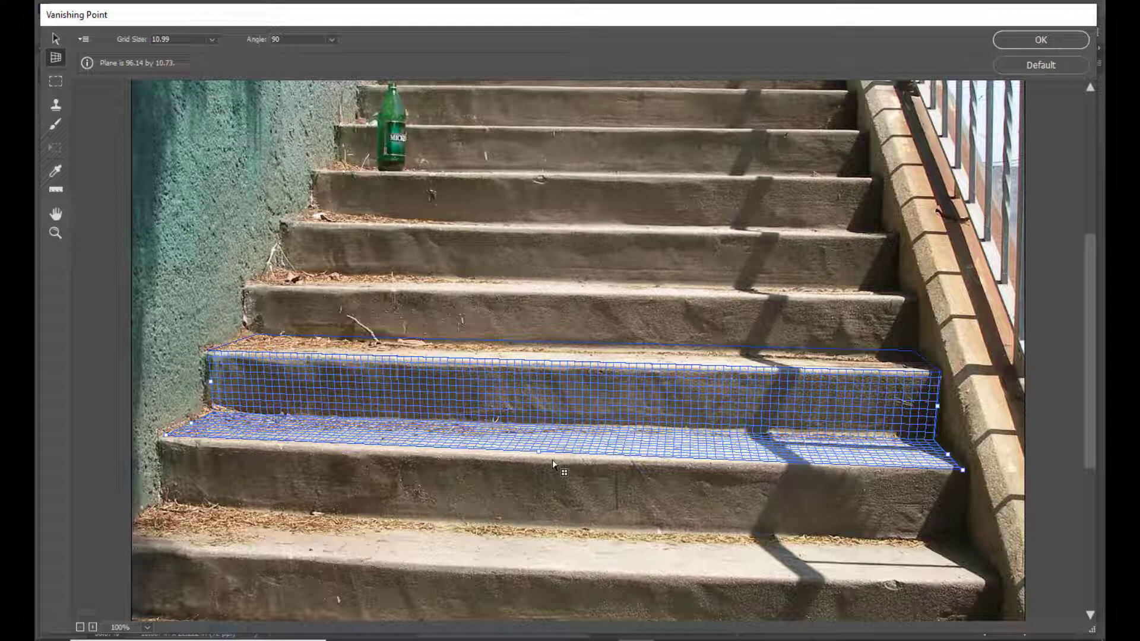
pyautogui.press('v')
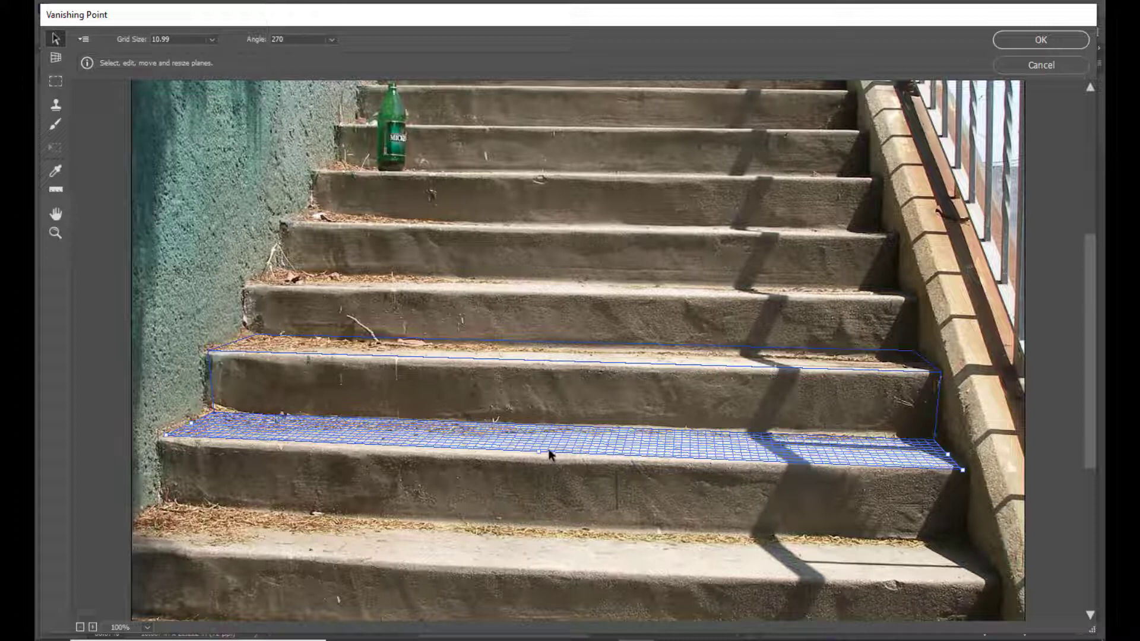
# Step: Extend the connected planes from the second tread's front edge down its riser and across the third tread
pyautogui.press('c')
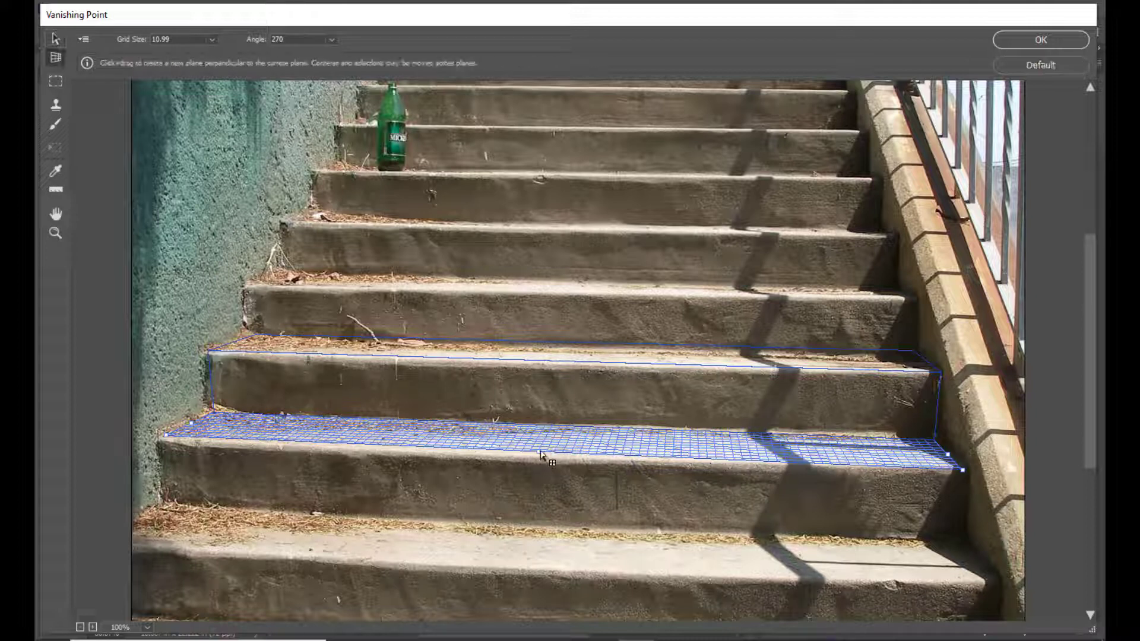
pyautogui.moveTo(540, 450); pyautogui.dragTo(546, 526)
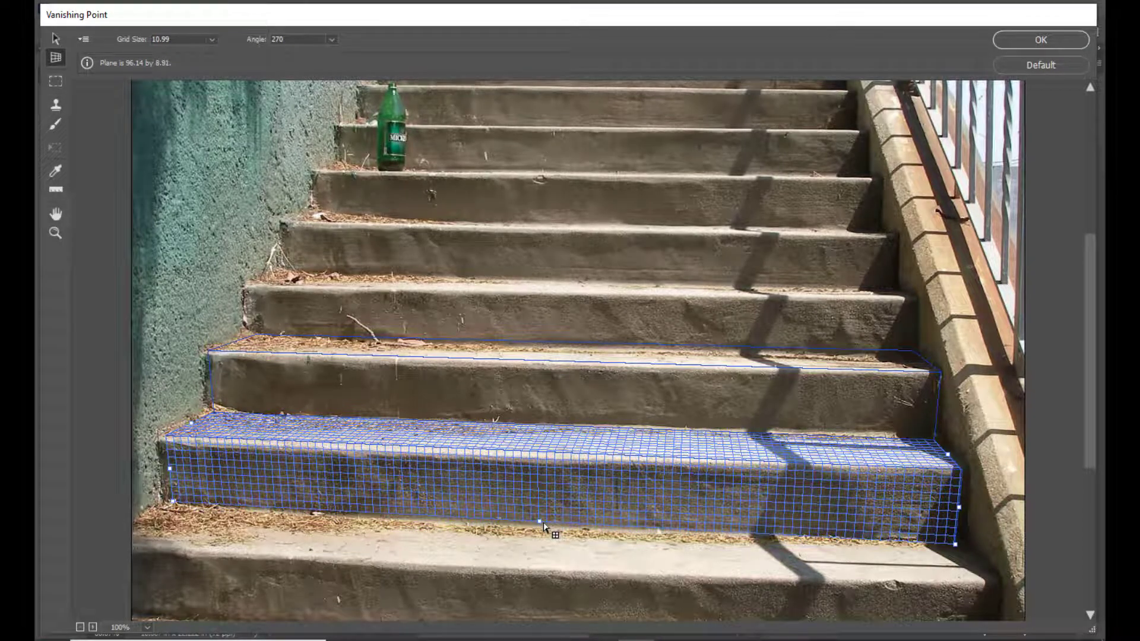
pyautogui.press('v')
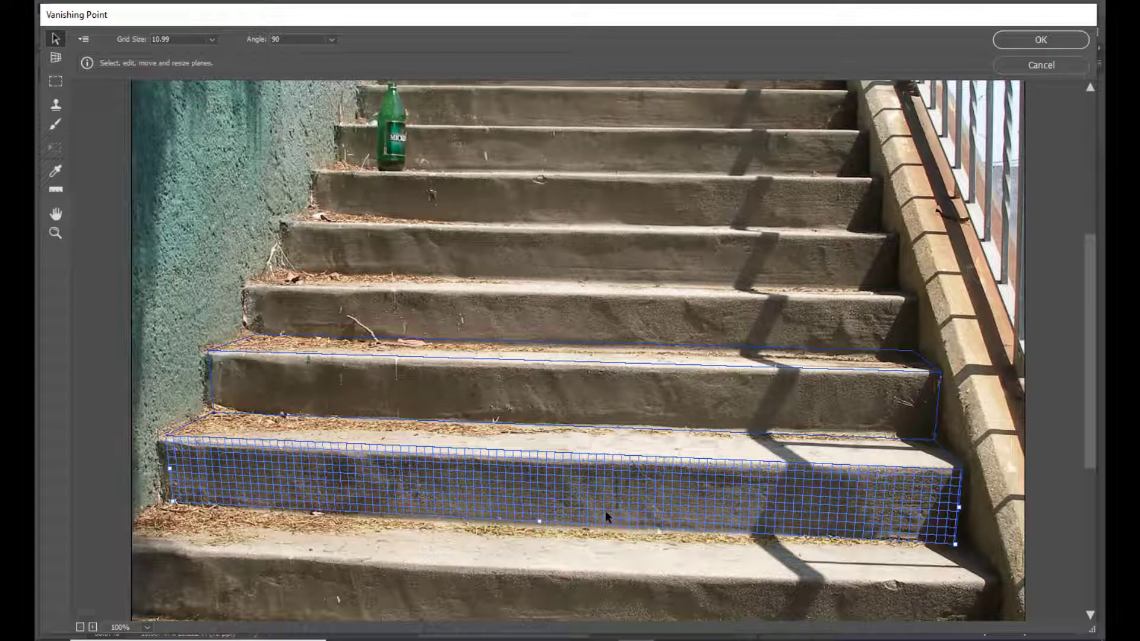
pyautogui.press('c')
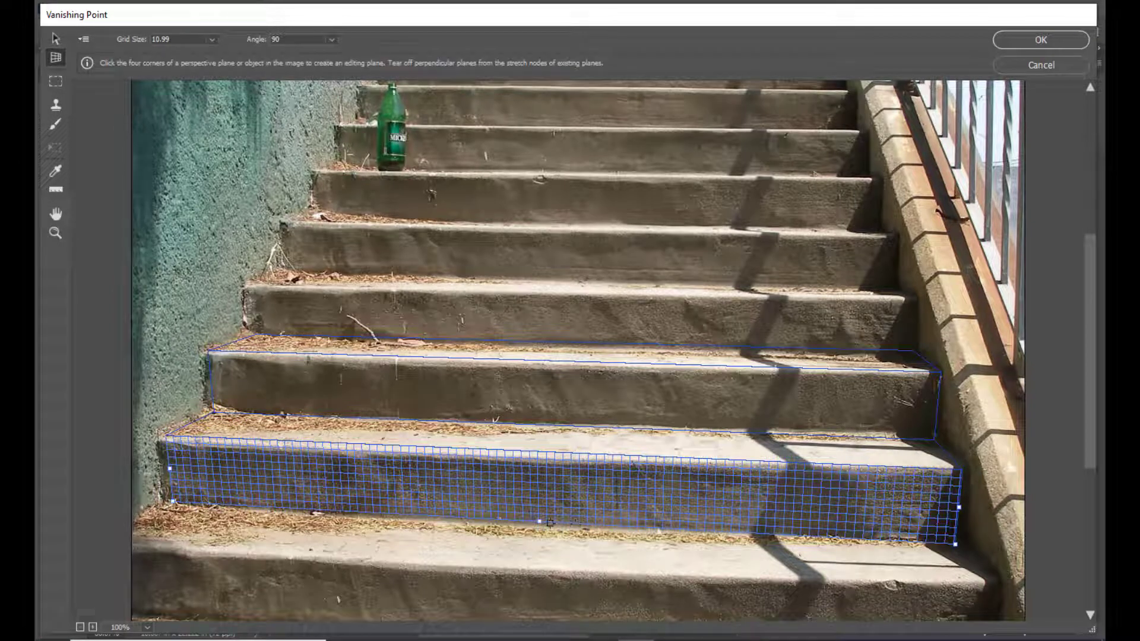
pyautogui.press('alt')
pyautogui.moveTo(540, 522); pyautogui.dragTo(533, 575)
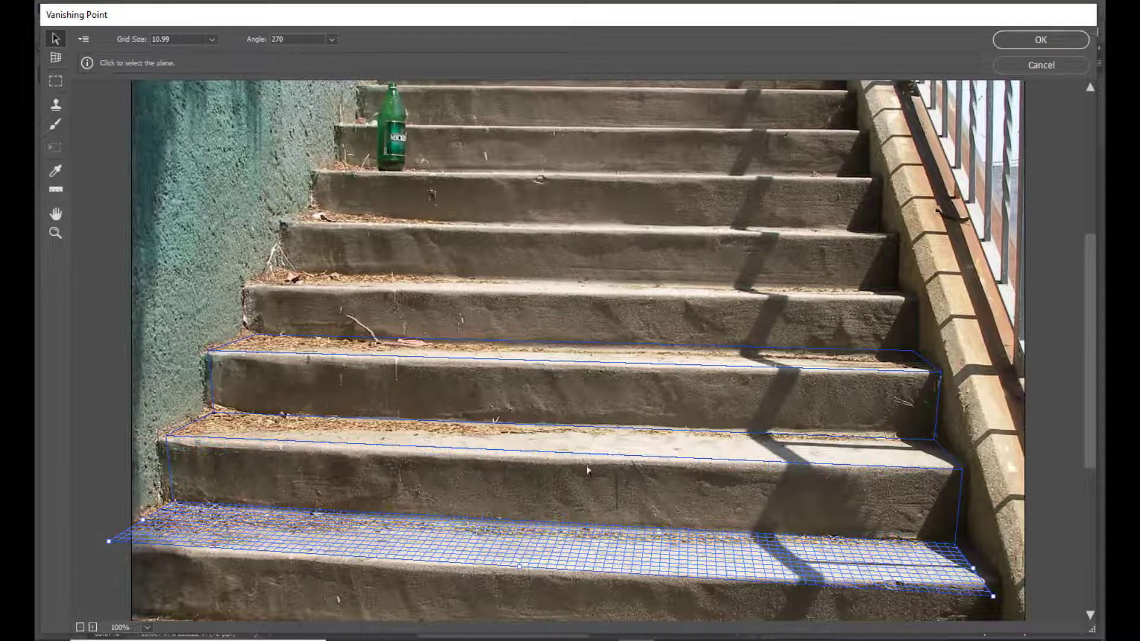
# Step: Extend the connected planes from the third tread's front edge down its riser and across the fourth tread, and apply the plane grid
pyautogui.scroll(-5, 611, 365)
pyautogui.scroll(-2, 560, 352)
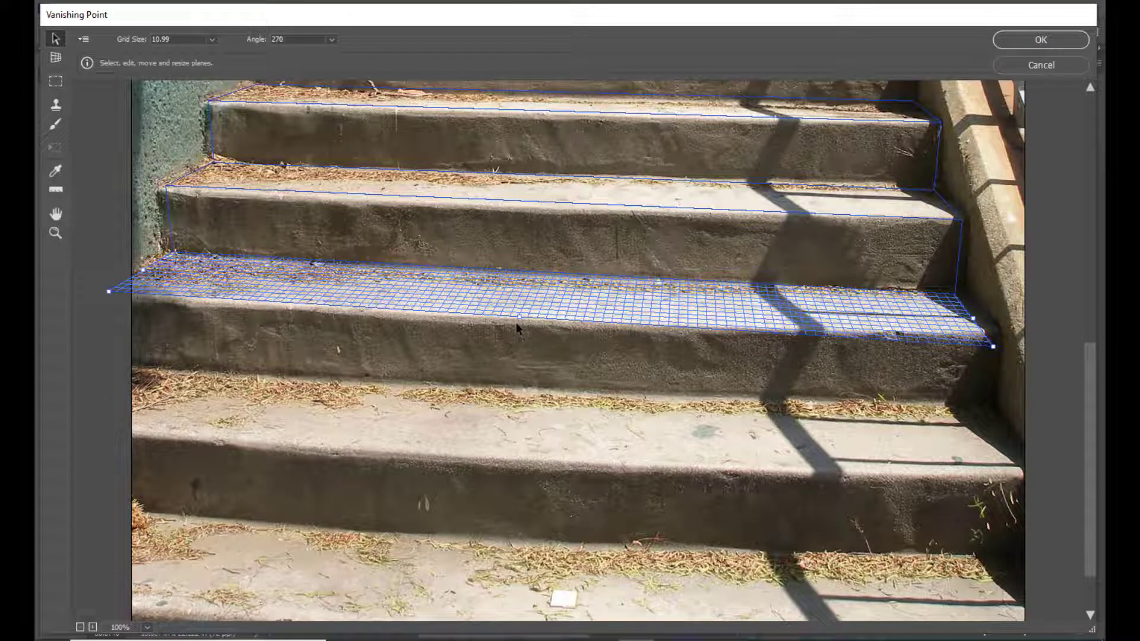
pyautogui.press('c')
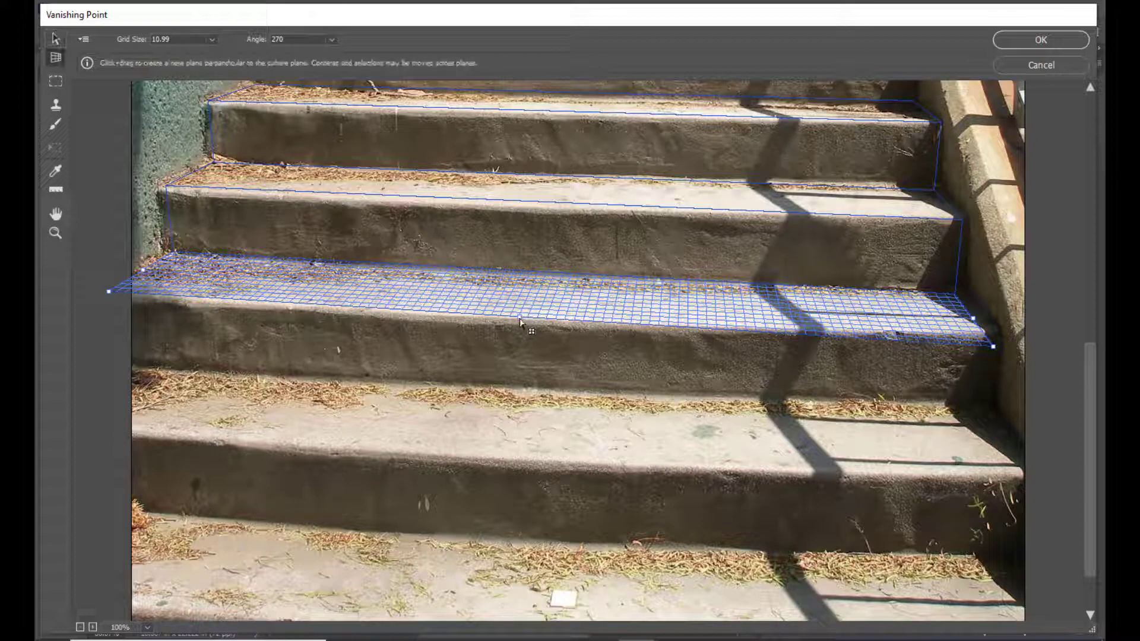
pyautogui.moveTo(520, 319); pyautogui.dragTo(518, 393)
pyautogui.press('v')
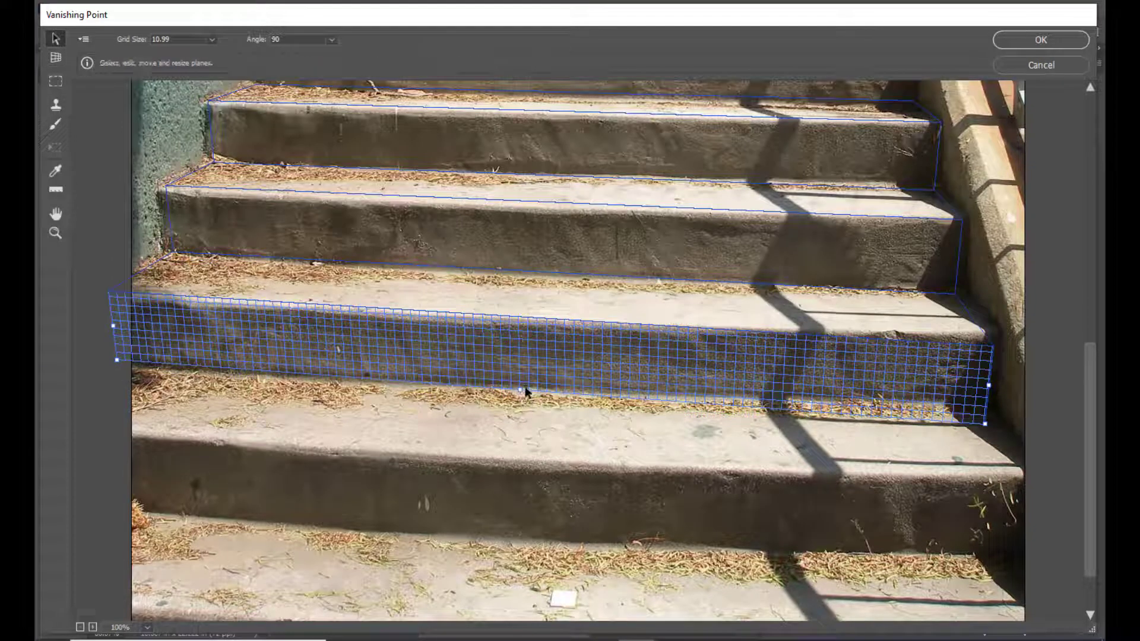
pyautogui.press('c')
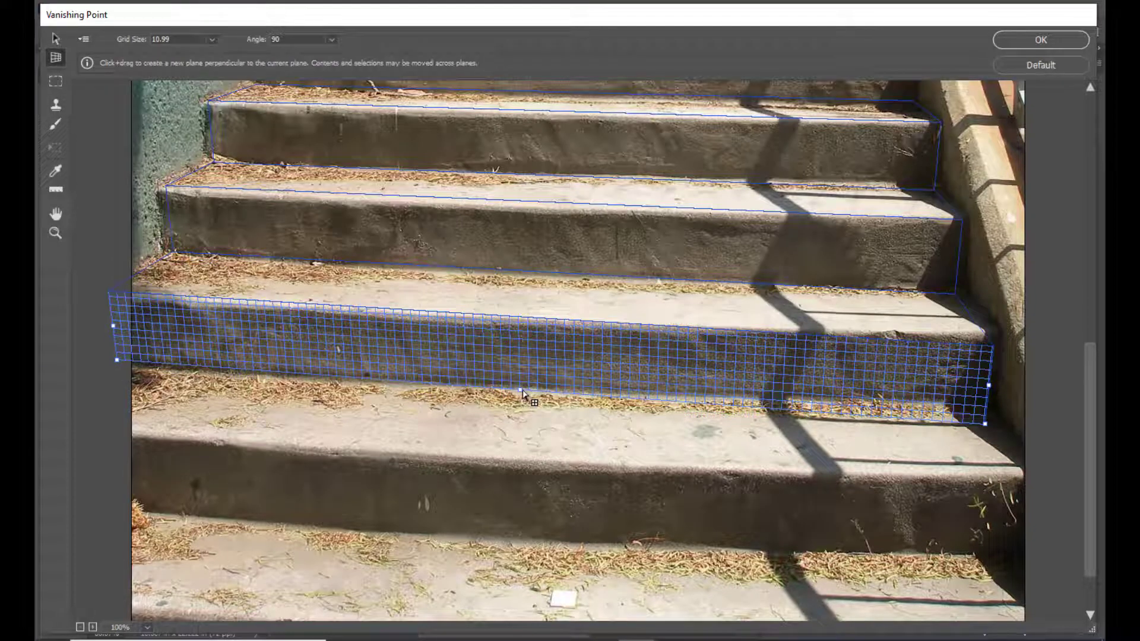
pyautogui.moveTo(520, 391); pyautogui.dragTo(508, 462)
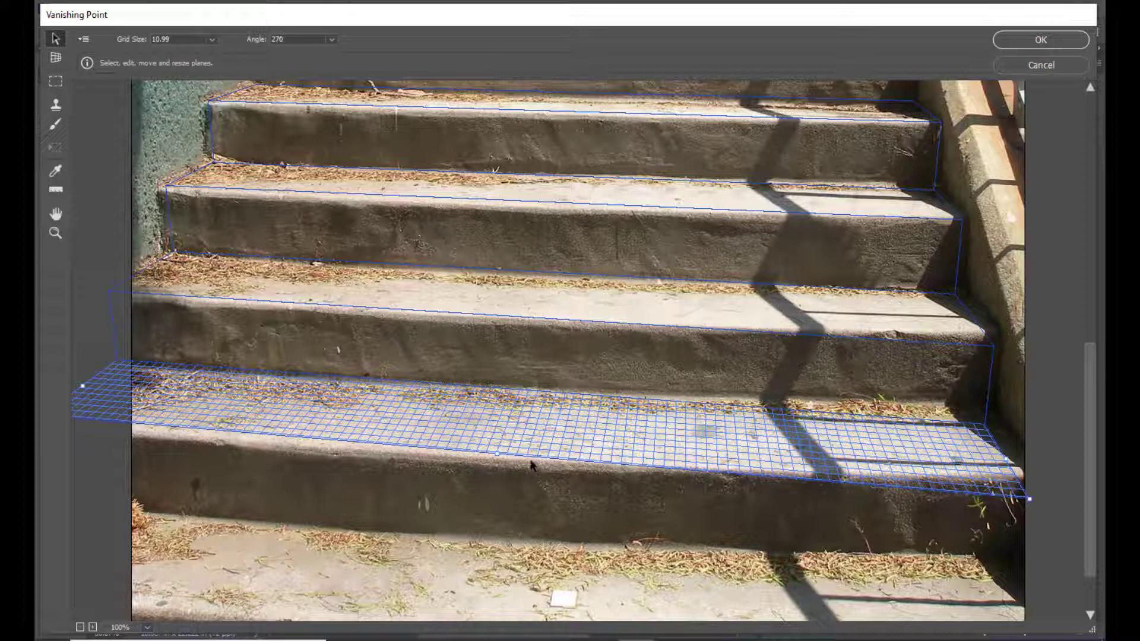
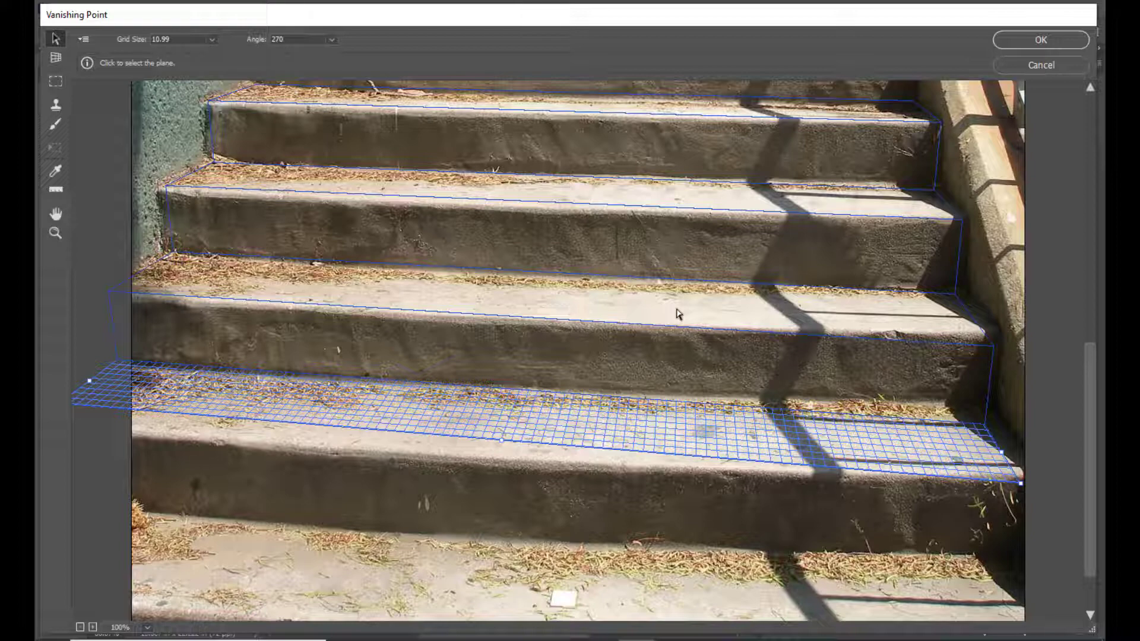
pyautogui.scroll(3, 679, 314)
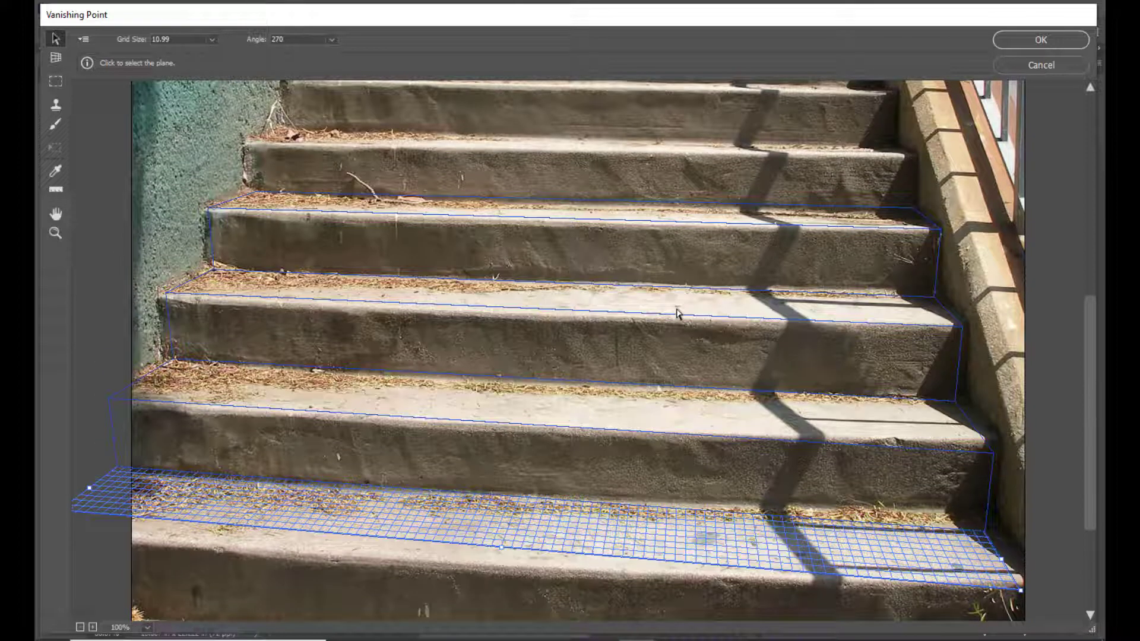
pyautogui.click(1045, 37)
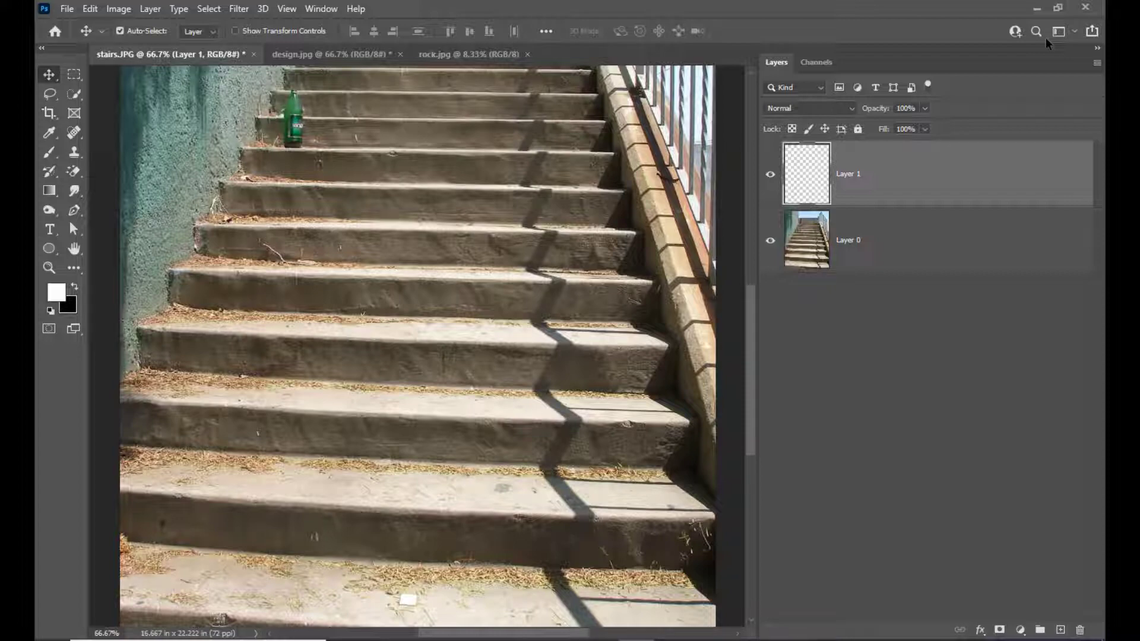
# Step: Copy the entire pattern image from design.jpg
pyautogui.click(355, 58)
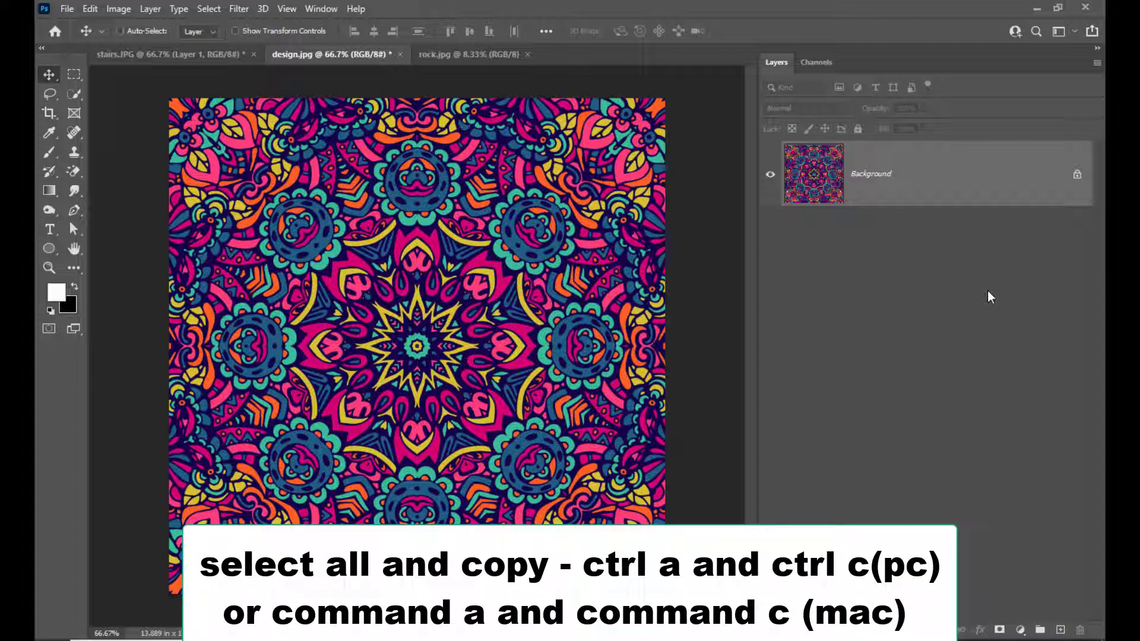
pyautogui.hotkey('ctrl', 'a')
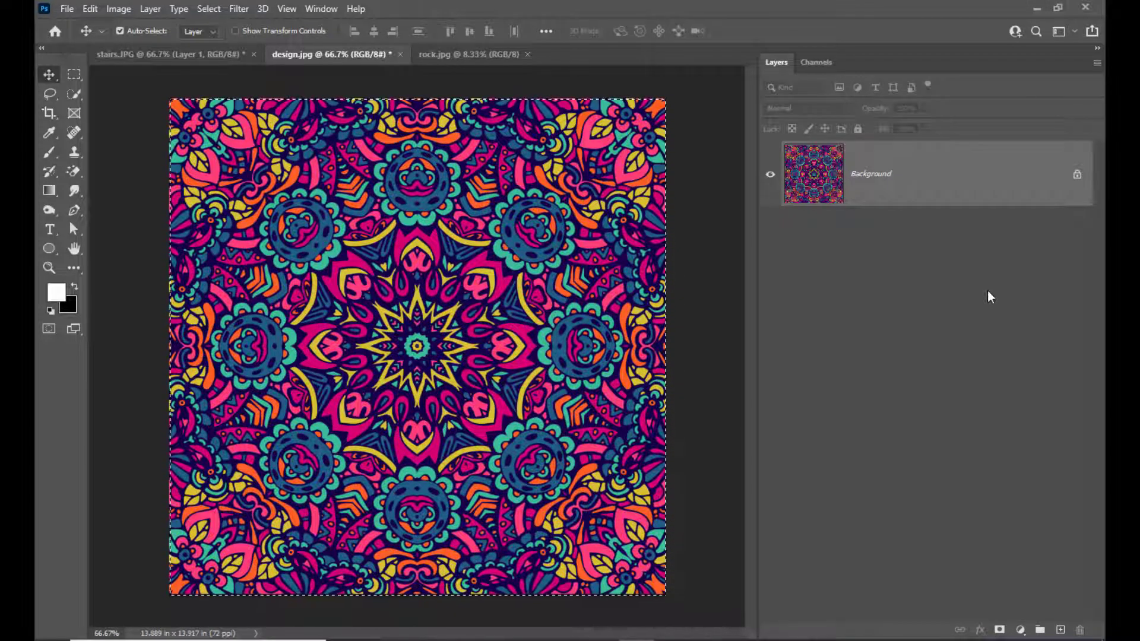
pyautogui.press('ctrl')
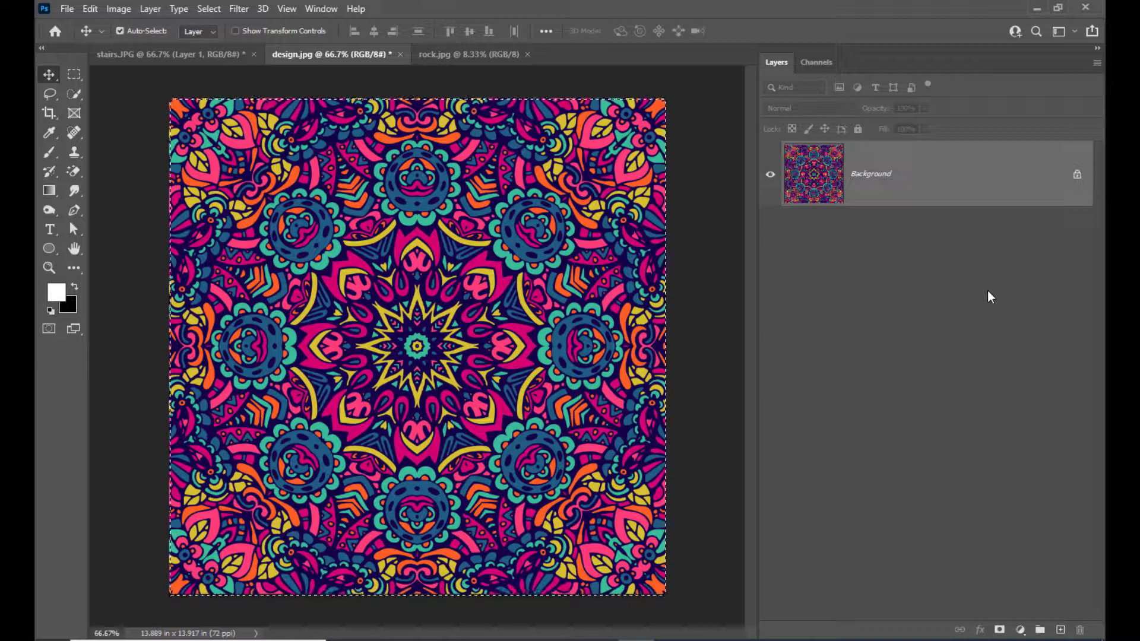
# Step: Reopen Vanishing Point on Layer 1 of stairs.JPG and paste the copied pattern into it
pyautogui.click(136, 53)
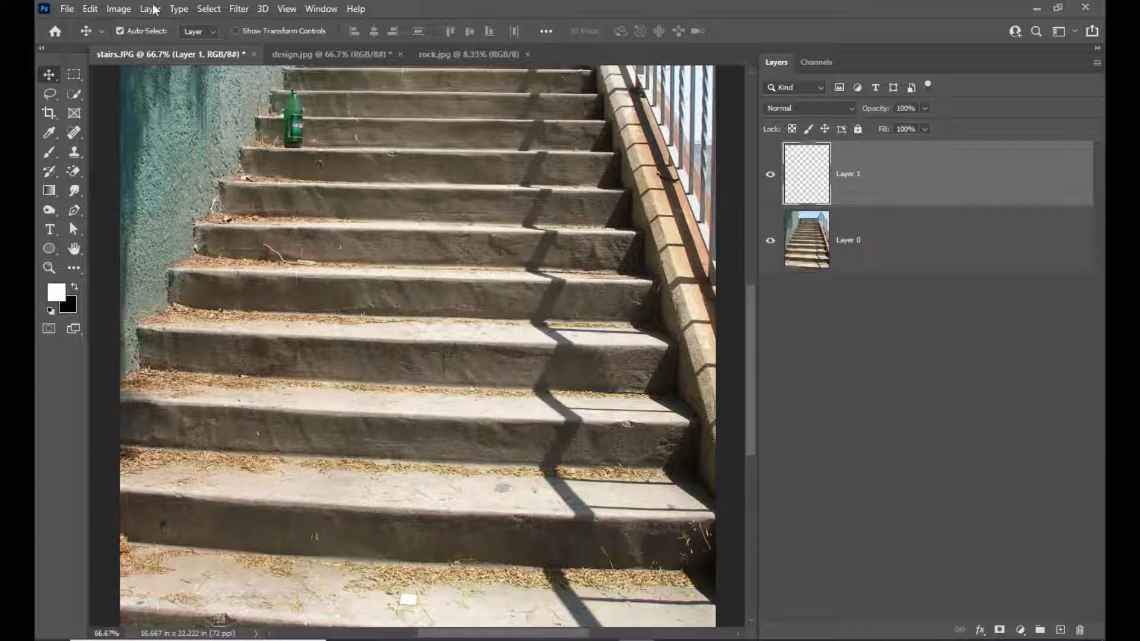
pyautogui.click(237, 9)
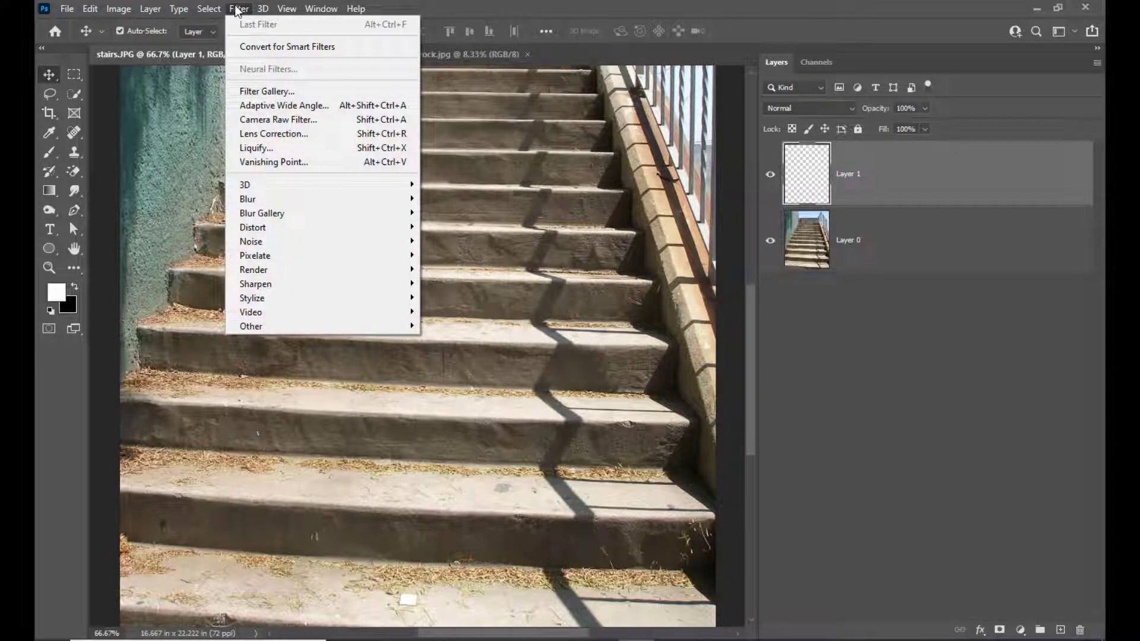
pyautogui.click(342, 168)
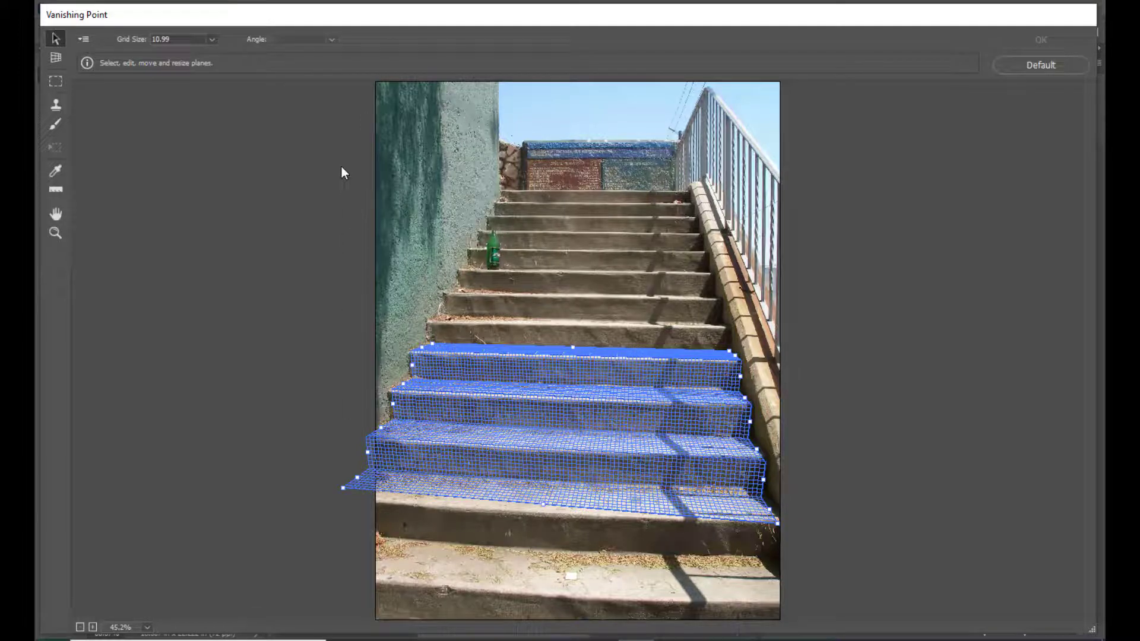
pyautogui.hotkey('ctrl', 'v')
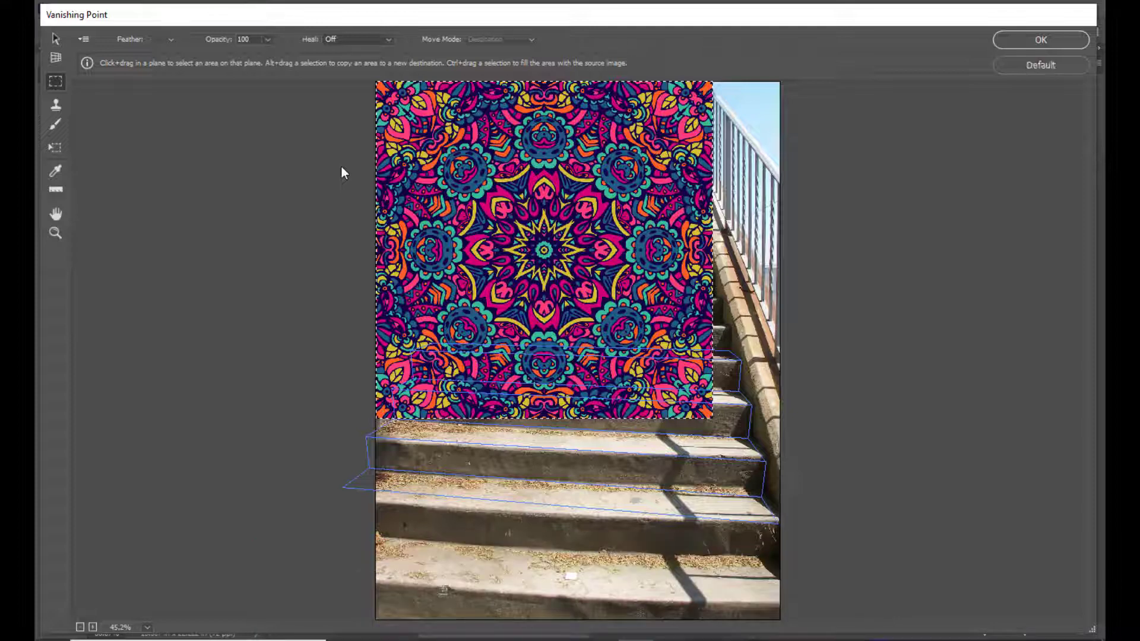
# Step: Transform the pasted pattern into a wide, flattened rectangle roughly as wide as the stairs, placed just above the mapped planes
pyautogui.hotkey('ctrl', 't')
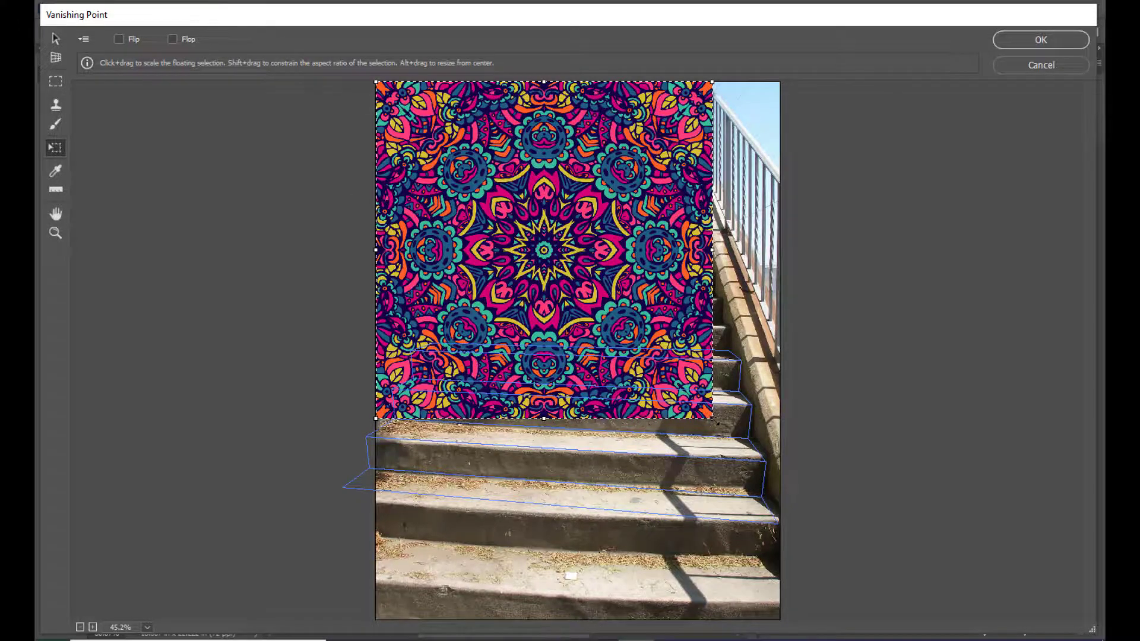
pyautogui.moveTo(711, 417); pyautogui.dragTo(511, 172)
pyautogui.moveTo(509, 125); pyautogui.dragTo(606, 124)
pyautogui.moveTo(534, 125); pyautogui.dragTo(634, 251)
pyautogui.moveTo(476, 209); pyautogui.dragTo(428, 206)
pyautogui.moveTo(707, 293); pyautogui.dragTo(723, 305)
pyautogui.moveTo(693, 260); pyautogui.dragTo(698, 280)
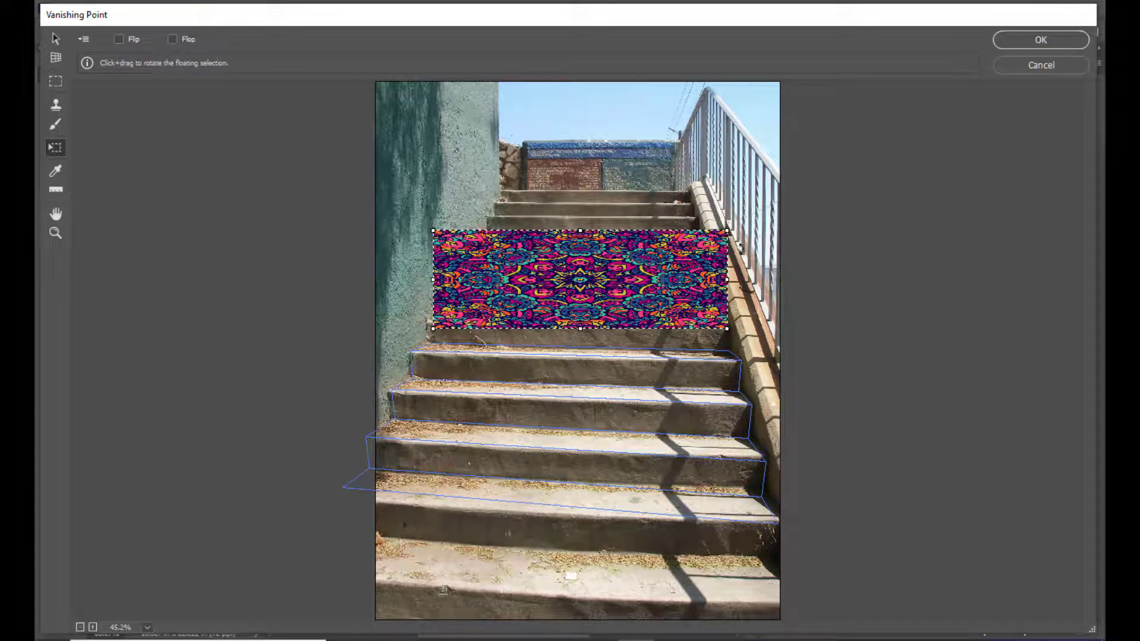
pyautogui.moveTo(736, 232); pyautogui.dragTo(737, 227)
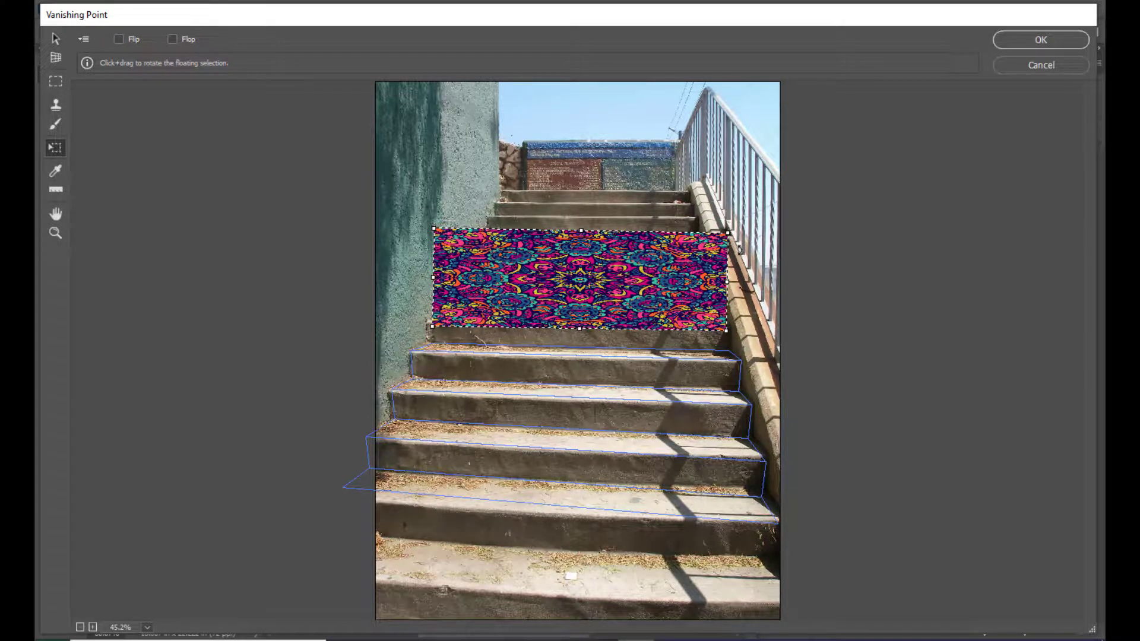
pyautogui.moveTo(677, 262); pyautogui.dragTo(679, 266)
pyautogui.moveTo(577, 260); pyautogui.dragTo(601, 285)
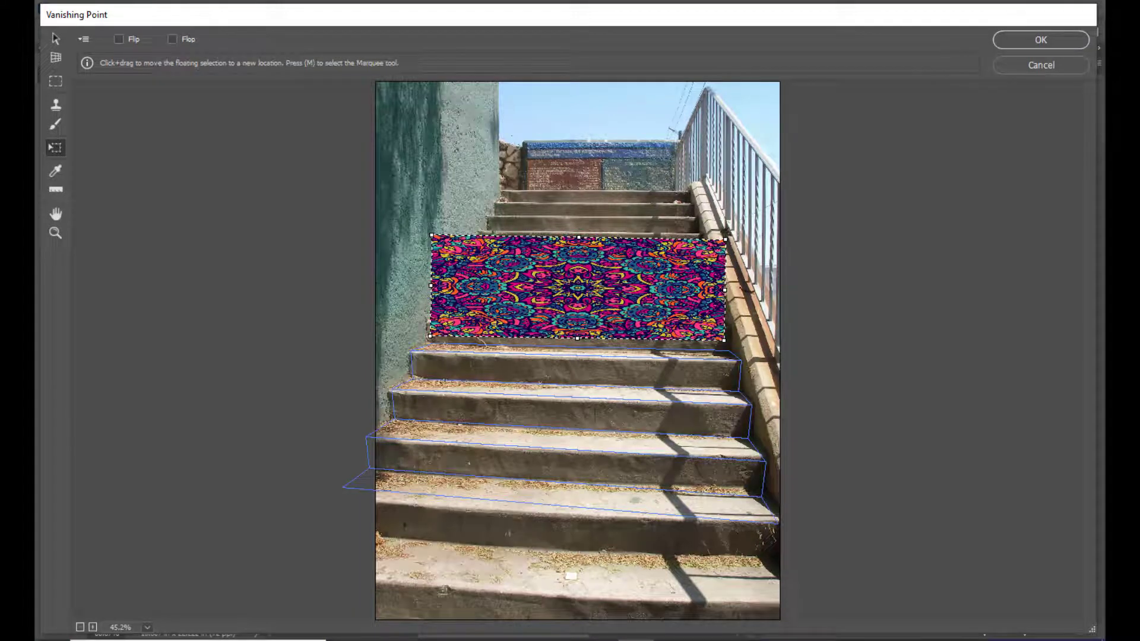
pyautogui.moveTo(578, 340); pyautogui.dragTo(577, 342)
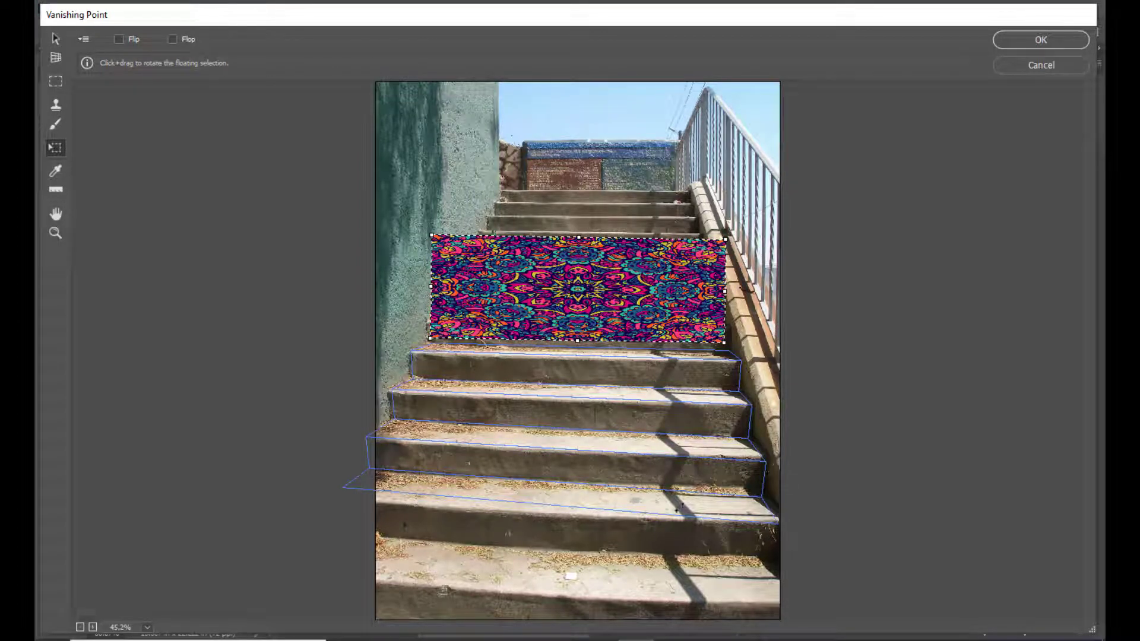
# Step: Move the pattern onto the perspective planes so it covers all the mapped treads and risers, and apply the result
pyautogui.moveTo(606, 262); pyautogui.dragTo(493, 442)
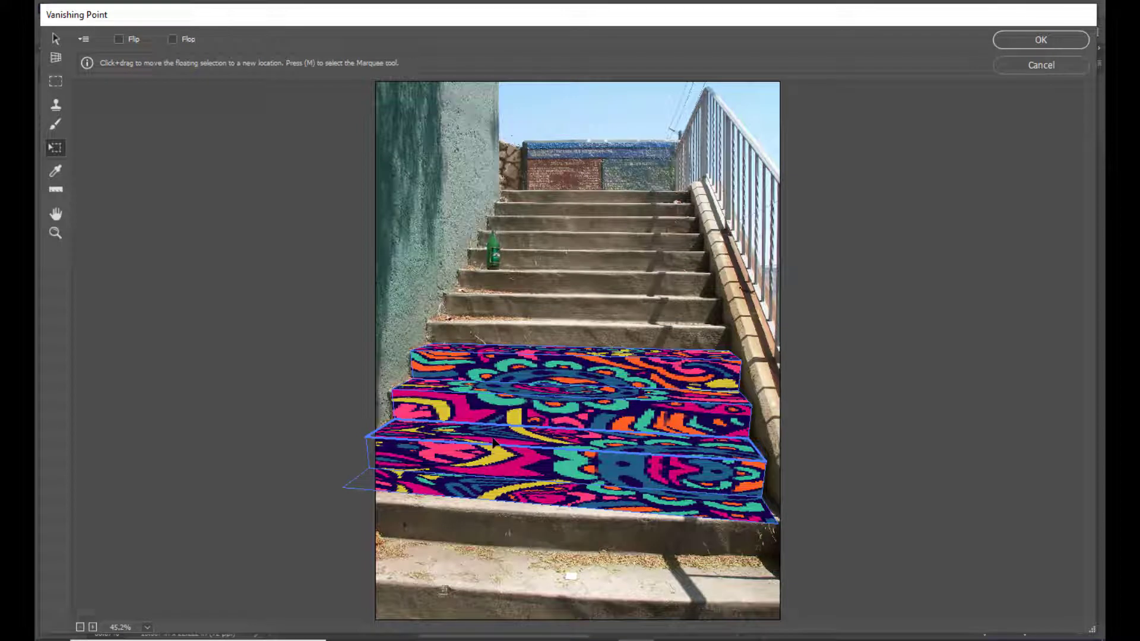
pyautogui.moveTo(493, 441); pyautogui.dragTo(497, 442)
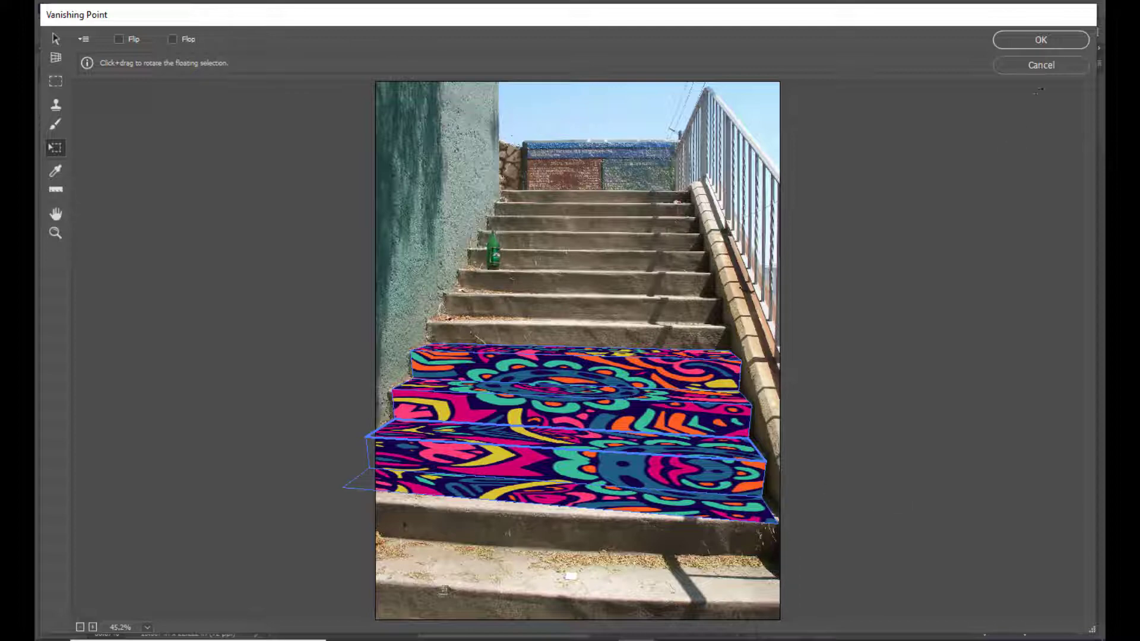
pyautogui.click(1023, 47)
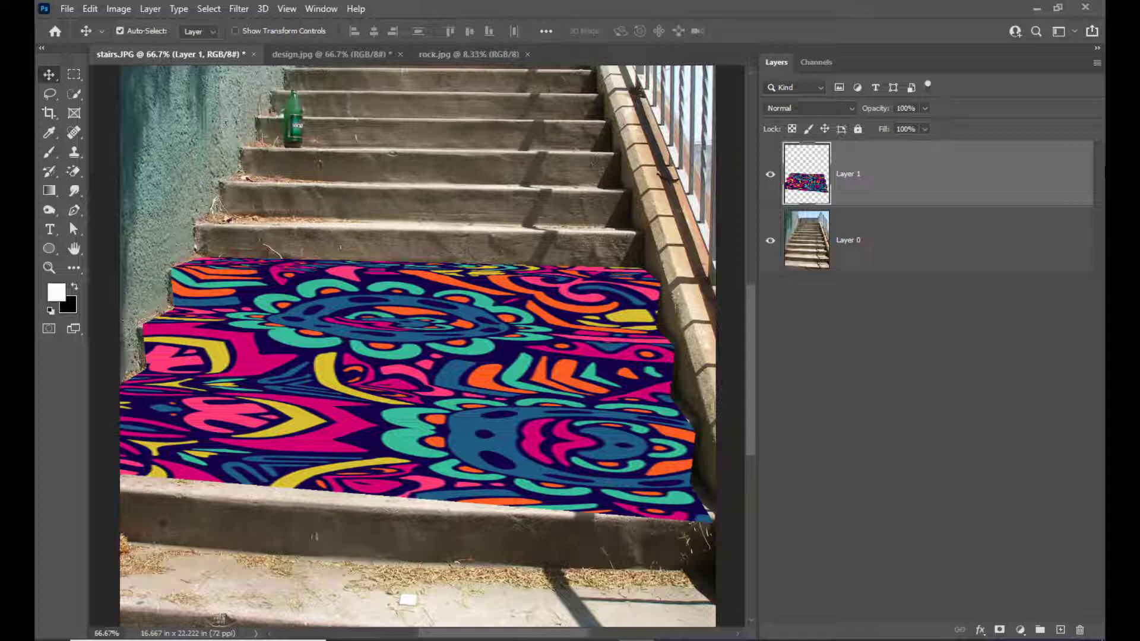
# Step: Set the blend mode of Layer 1 to Multiply
pyautogui.click(810, 107)
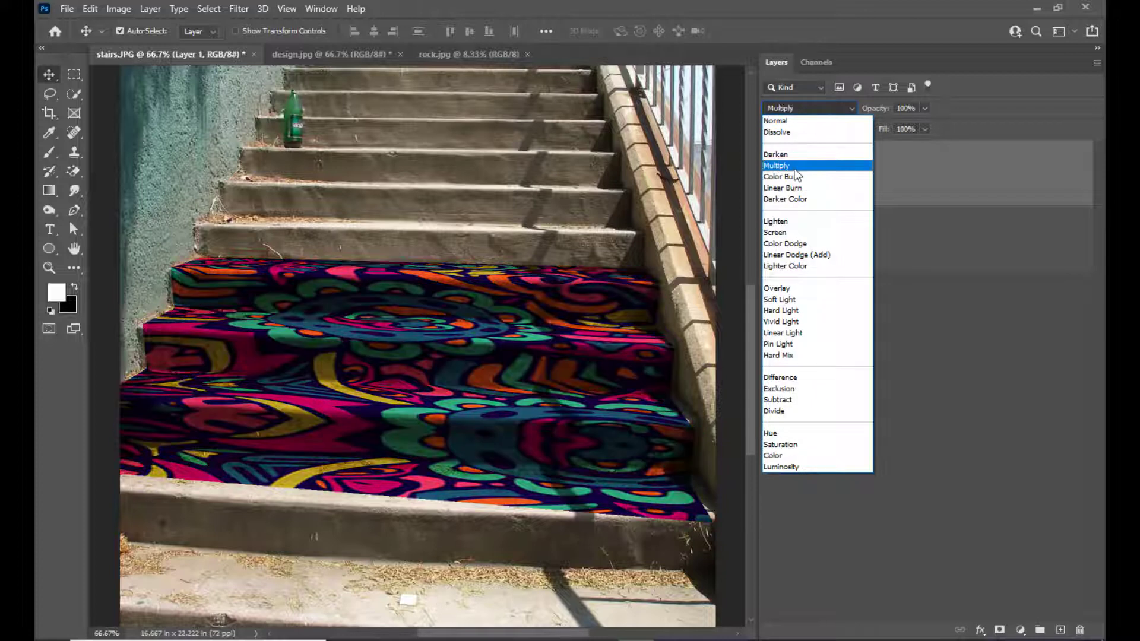
pyautogui.click(794, 169)
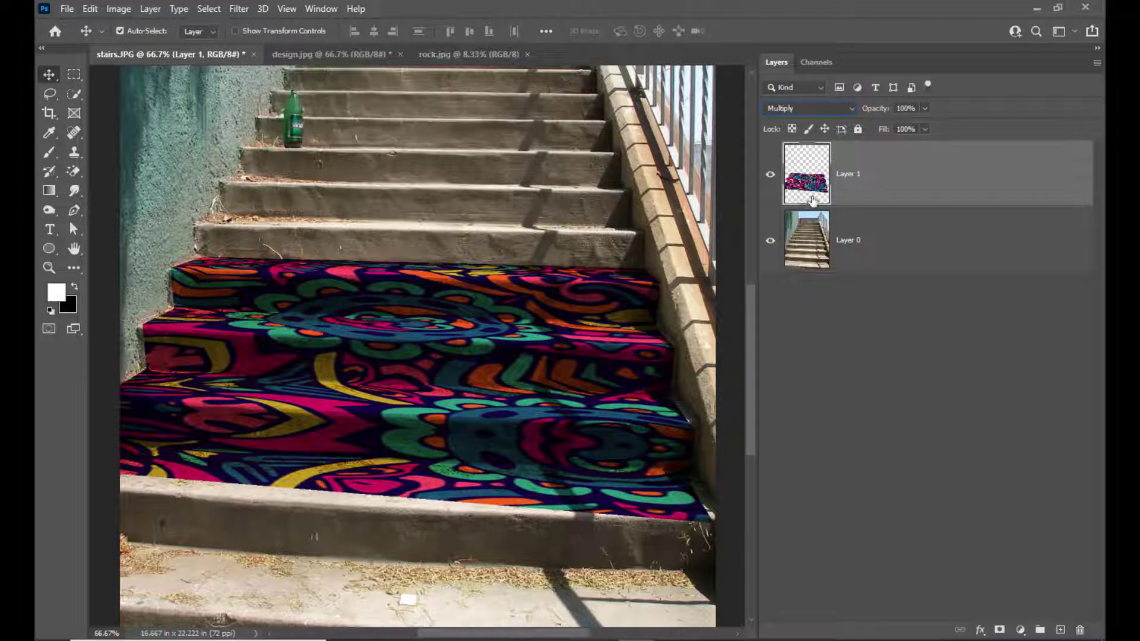
# Step: Open the blending options of Layer 1 and keep the dialog clear of the patterned stairs
pyautogui.doubleClick(970, 187)
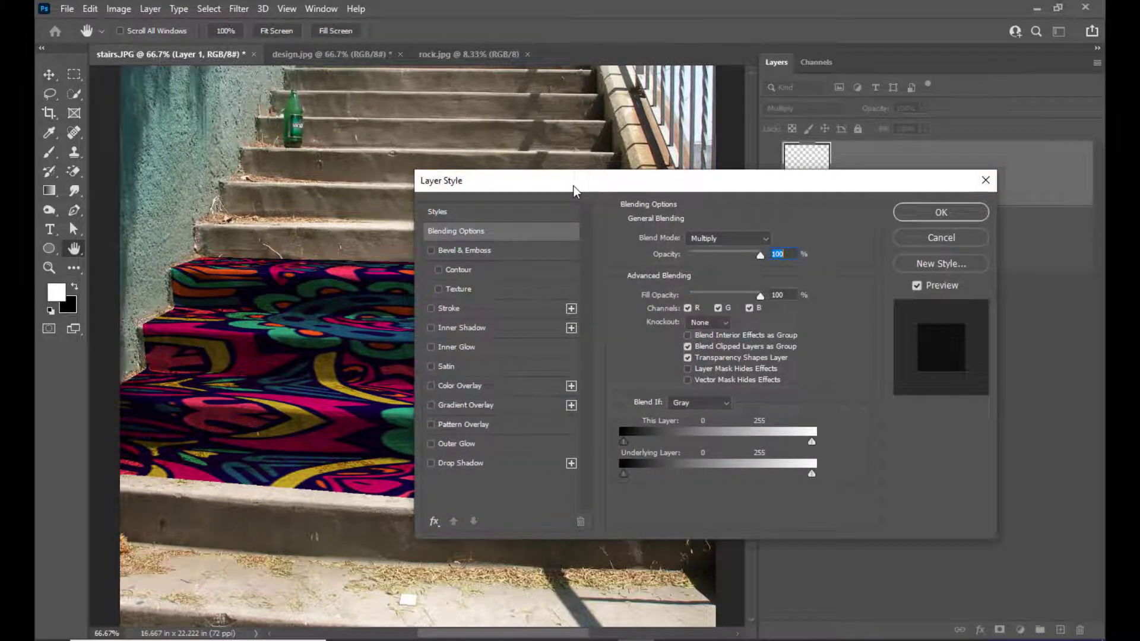
pyautogui.moveTo(576, 185); pyautogui.dragTo(610, 96)
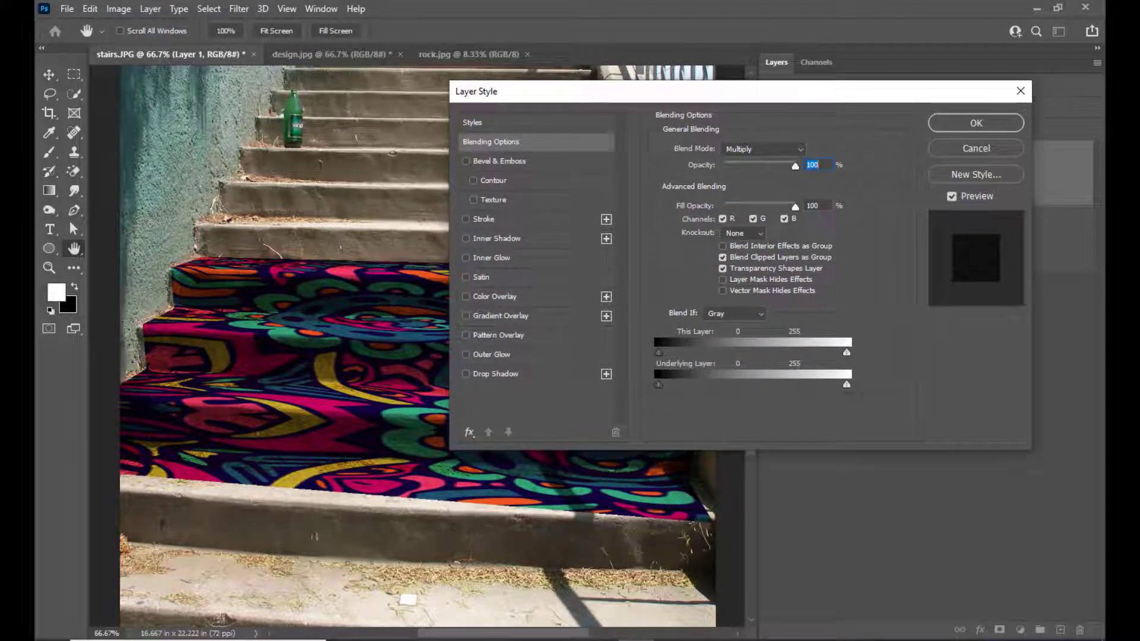
pyautogui.moveTo(641, 66)
pyautogui.mouseDown()
pyautogui.moveTo(653, 62)
pyautogui.moveTo(637, 50)
pyautogui.mouseUp()
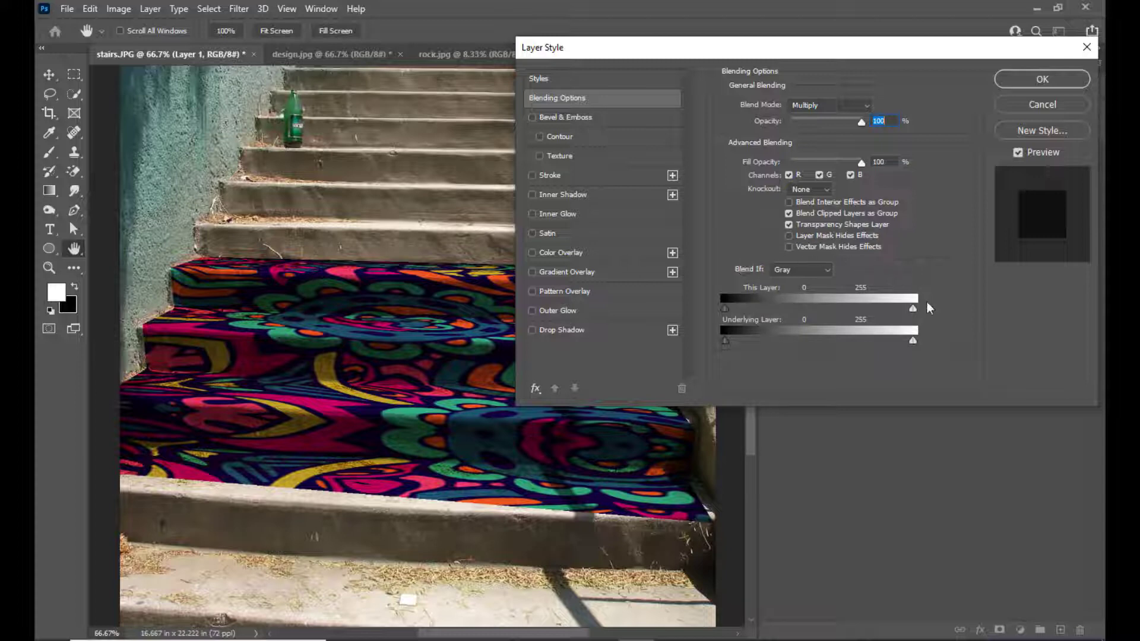
pyautogui.moveTo(755, 50); pyautogui.dragTo(778, 41)
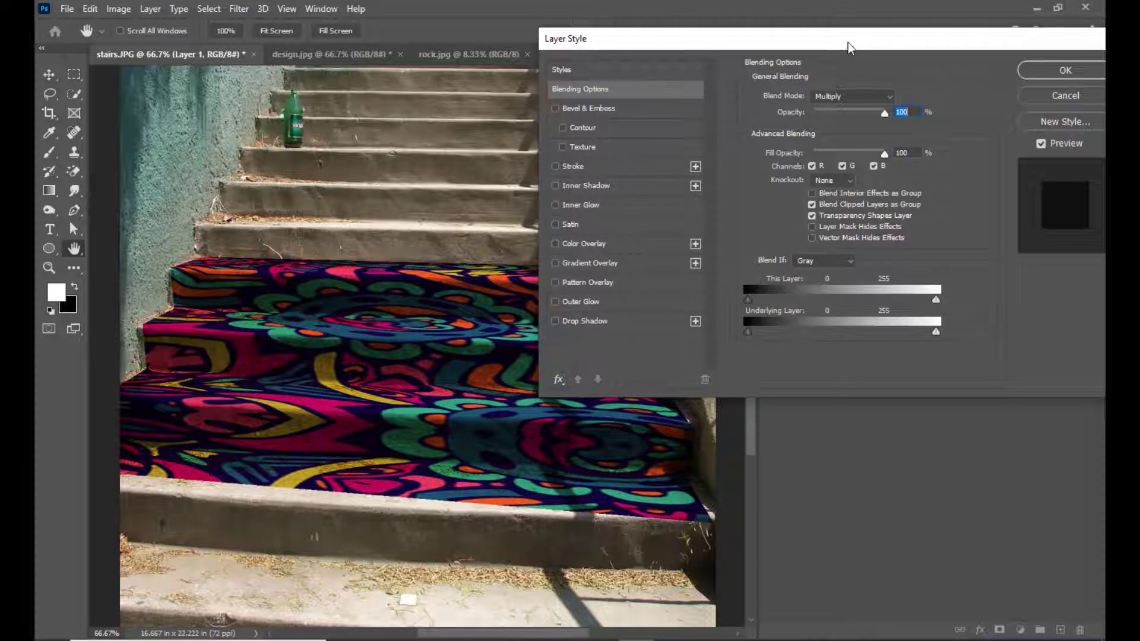
pyautogui.moveTo(853, 44); pyautogui.dragTo(865, 30)
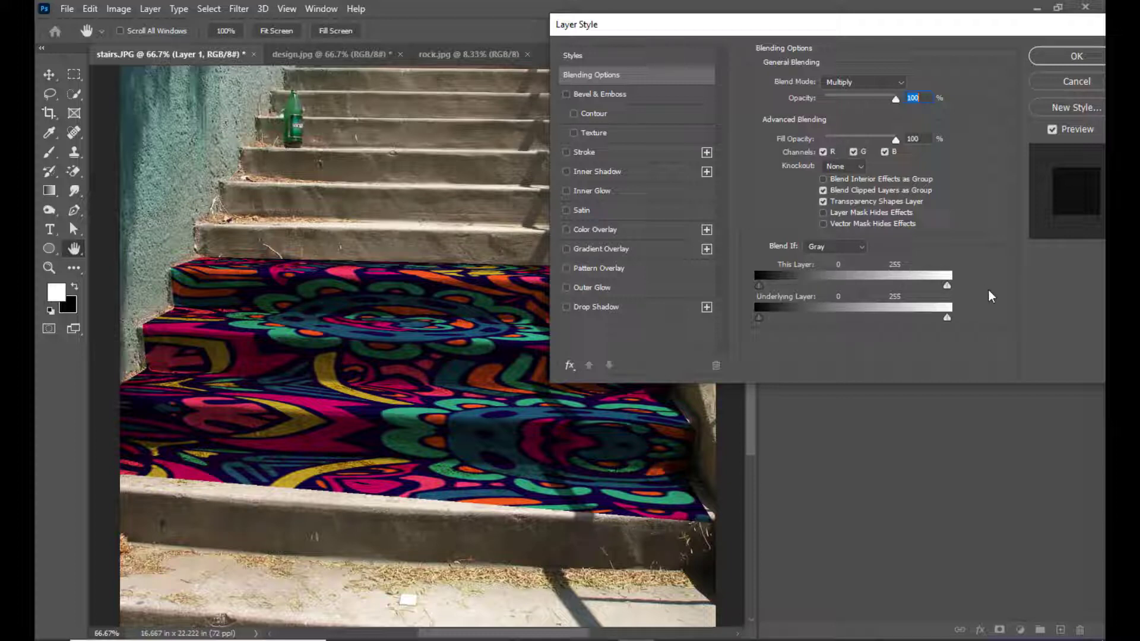
pyautogui.moveTo(705, 30); pyautogui.dragTo(468, 63)
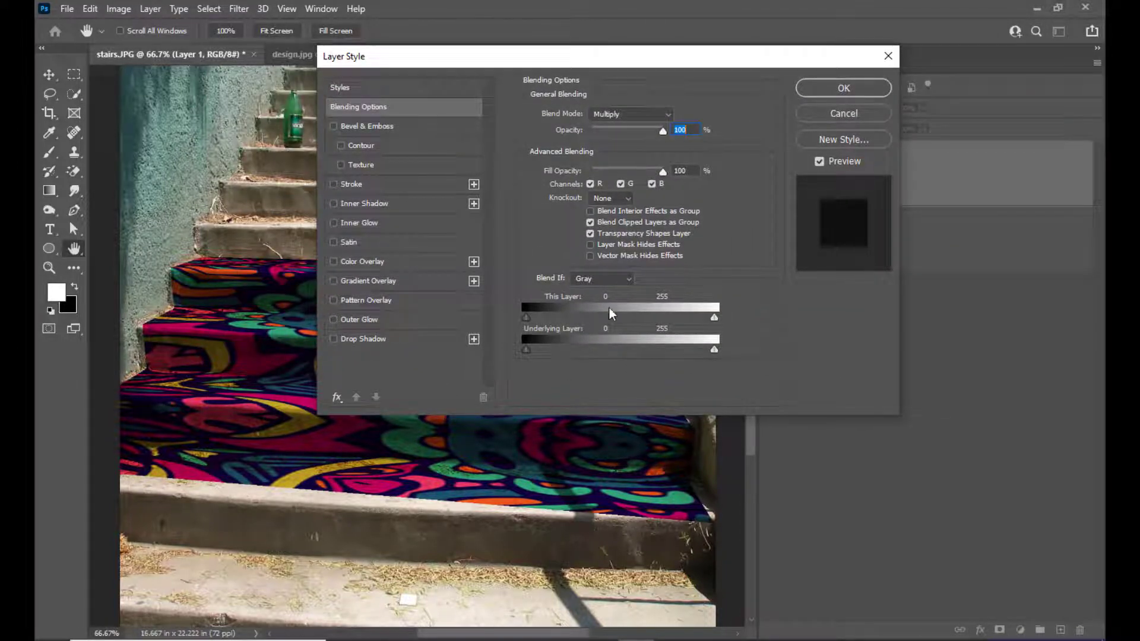
pyautogui.moveTo(615, 56); pyautogui.dragTo(414, 83)
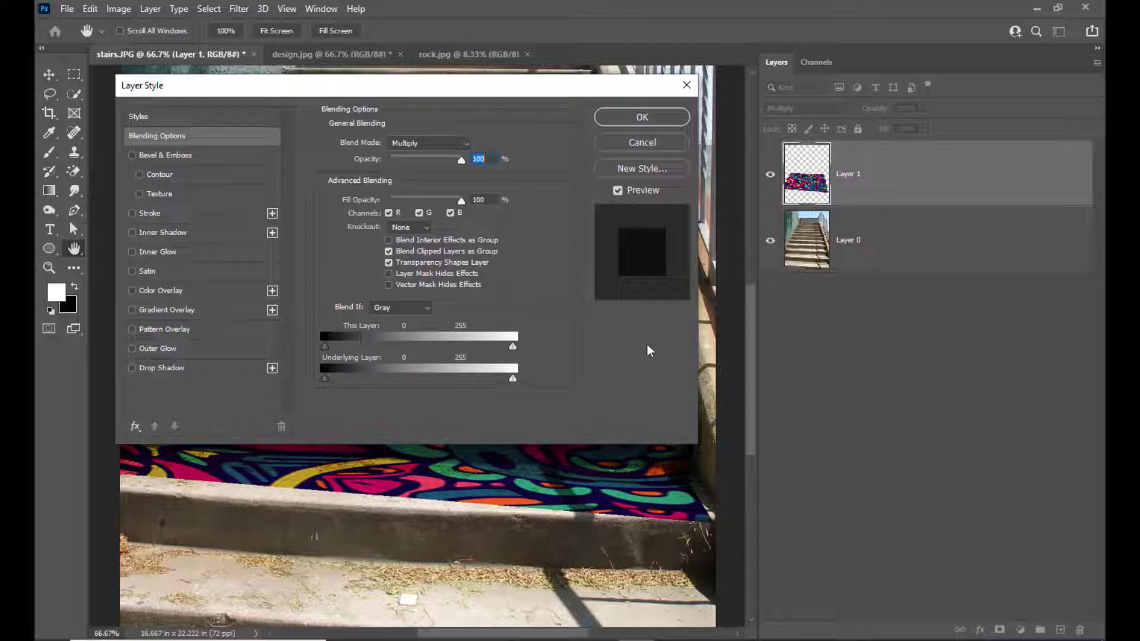
pyautogui.moveTo(419, 91); pyautogui.dragTo(740, 39)
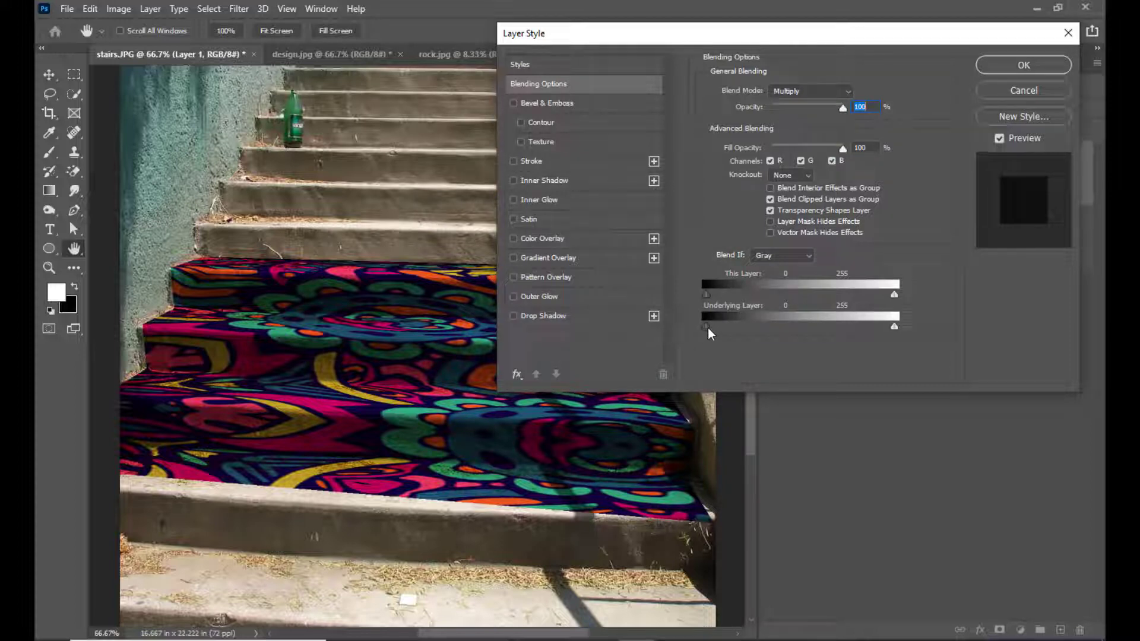
# Step: Try the Underlying Layer range of Blend If on Layer 1, with black at 67 and white at 85, and restore it to 0–255
pyautogui.moveTo(707, 325); pyautogui.dragTo(755, 324)
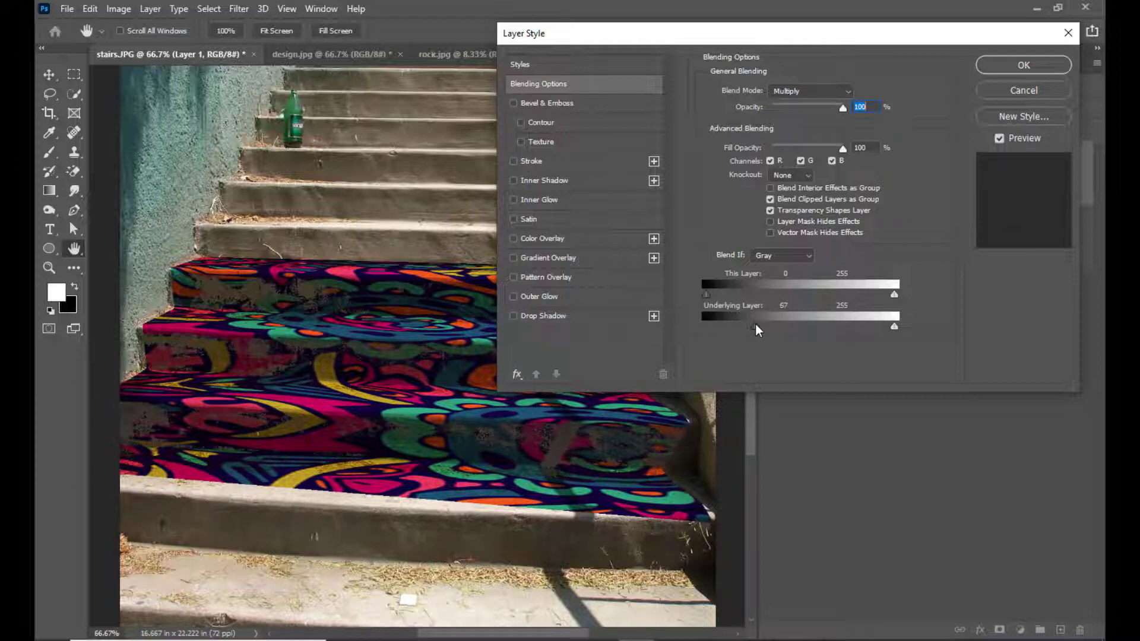
pyautogui.moveTo(763, 42); pyautogui.dragTo(709, 362)
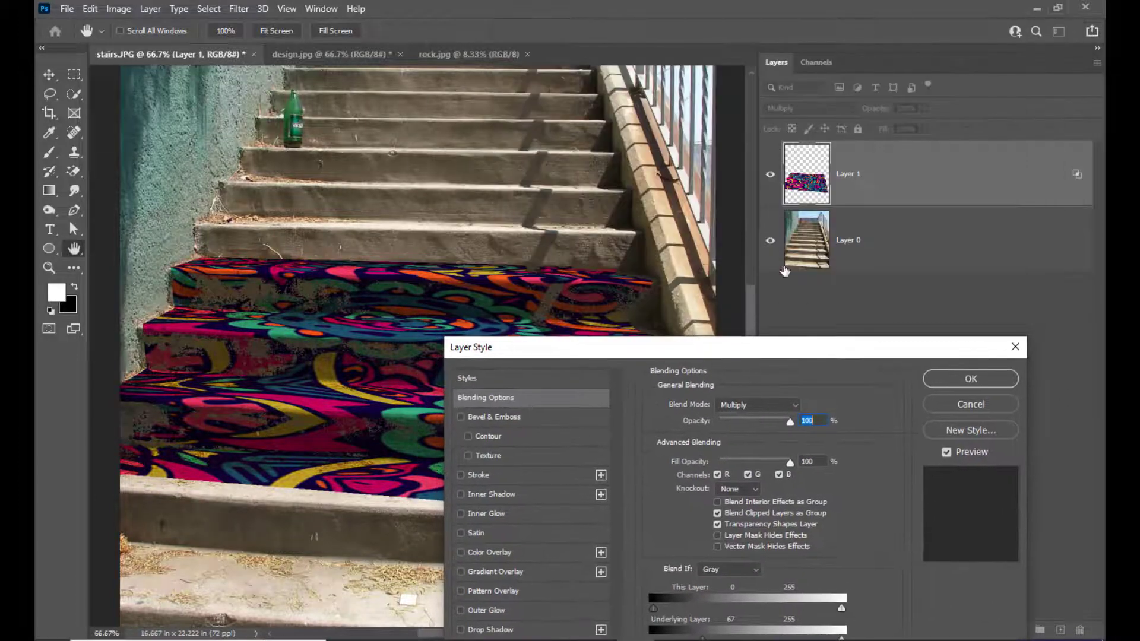
pyautogui.moveTo(603, 353); pyautogui.dragTo(789, 279)
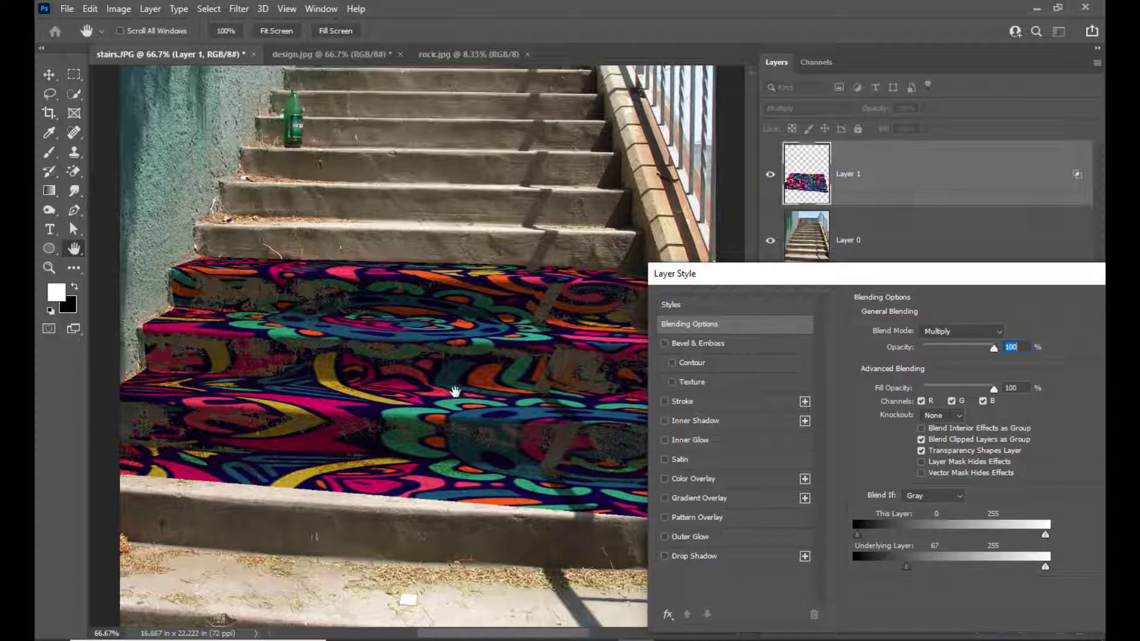
pyautogui.moveTo(706, 276); pyautogui.dragTo(745, 156)
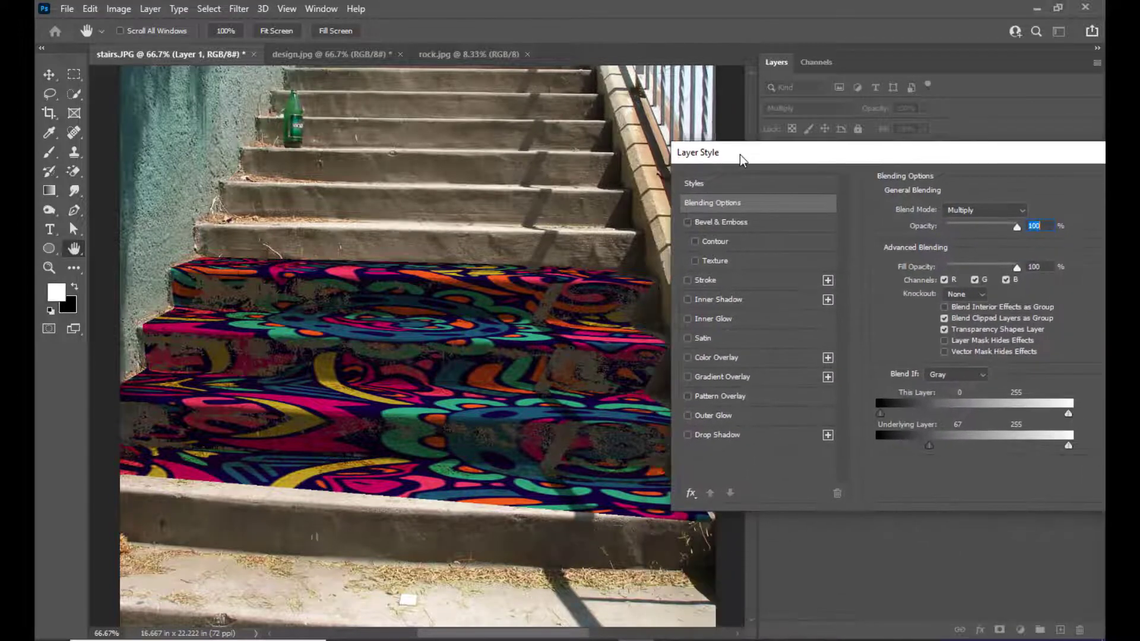
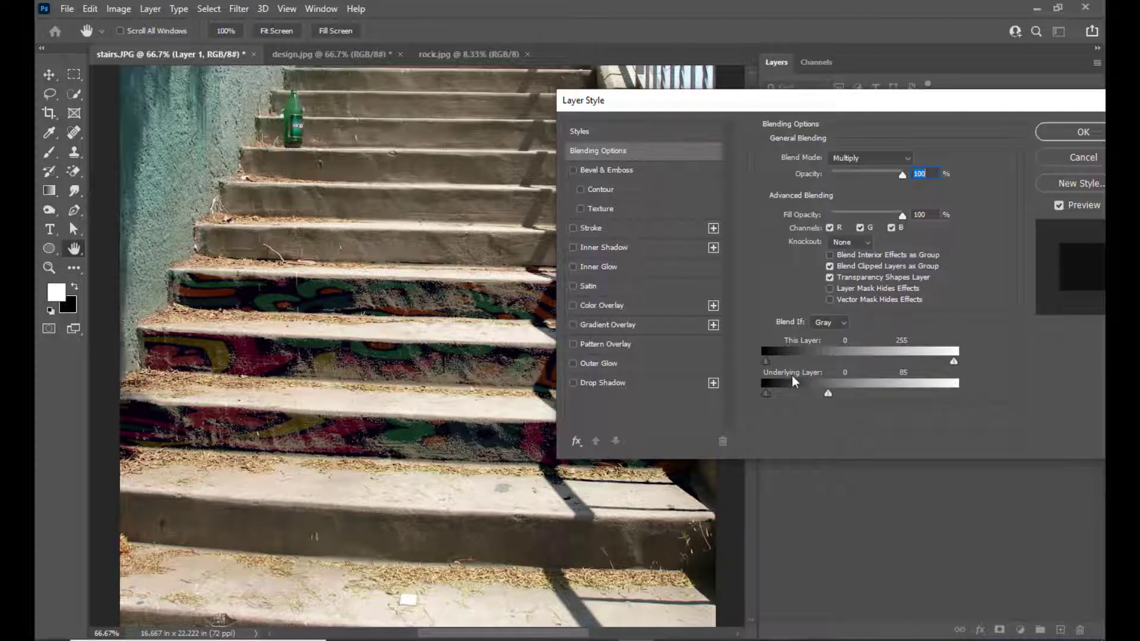
pyautogui.moveTo(836, 396); pyautogui.dragTo(992, 397)
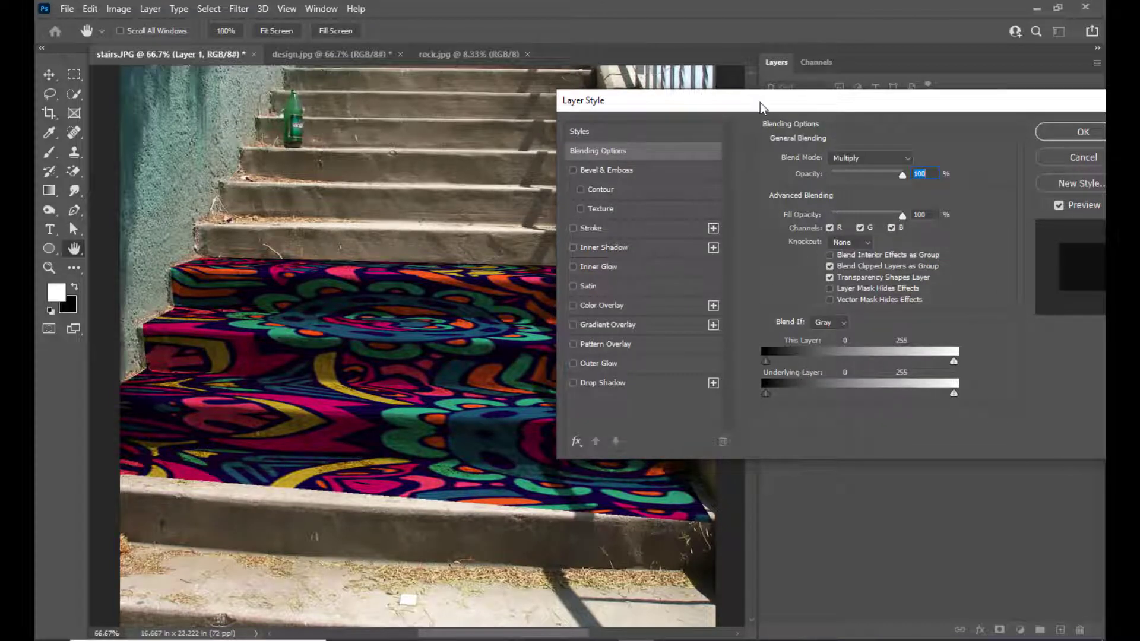
# Step: Try lowering the white limit of This Layer in Blend If to 21 and restore it to 255
pyautogui.moveTo(759, 102); pyautogui.dragTo(804, 81)
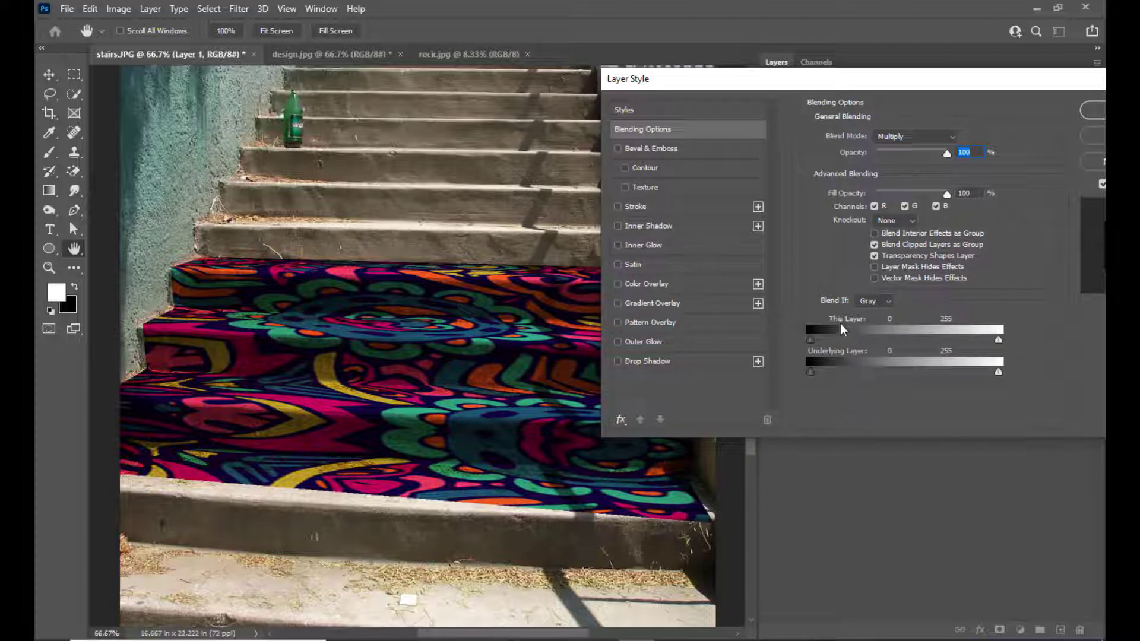
pyautogui.moveTo(724, 83); pyautogui.dragTo(281, 217)
pyautogui.moveTo(550, 214); pyautogui.dragTo(871, 58)
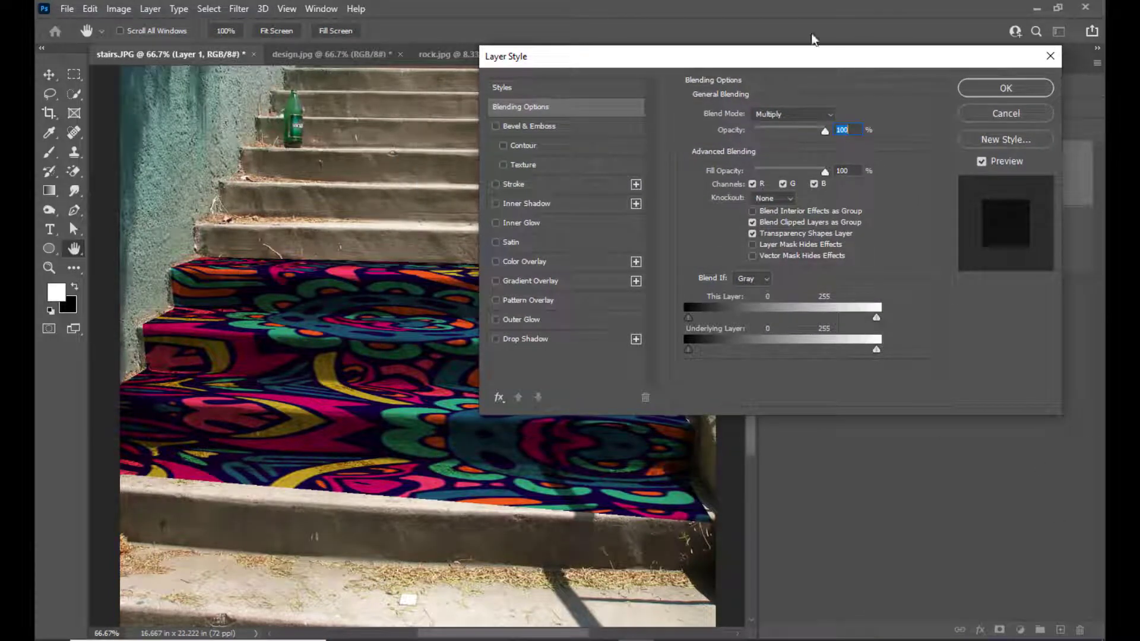
pyautogui.moveTo(734, 63); pyautogui.dragTo(780, 54)
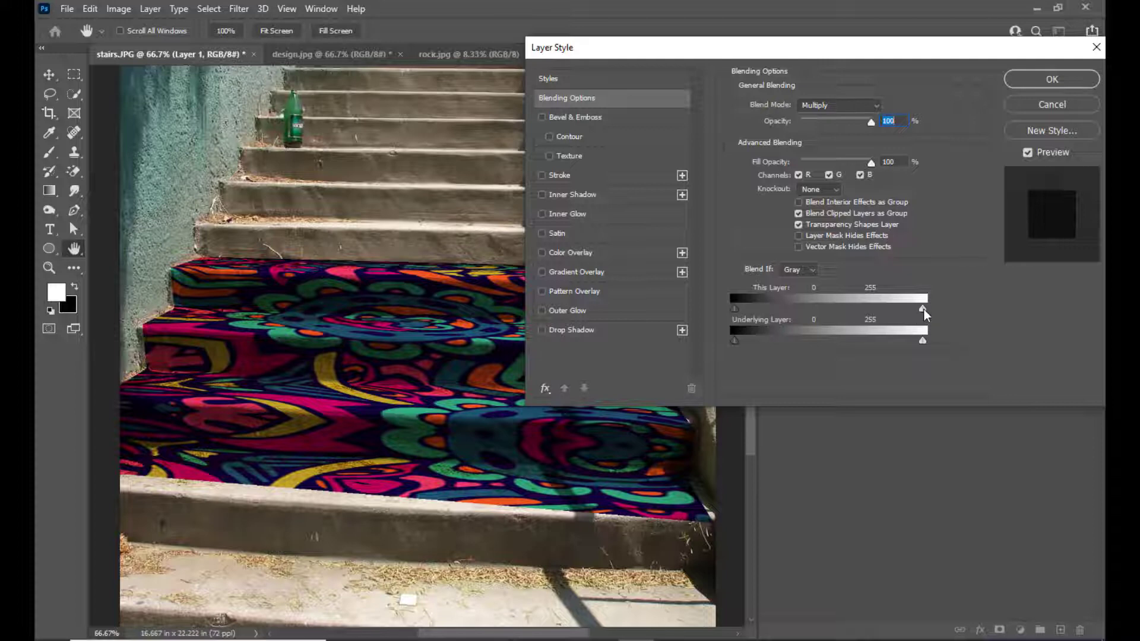
pyautogui.moveTo(909, 311); pyautogui.dragTo(749, 315)
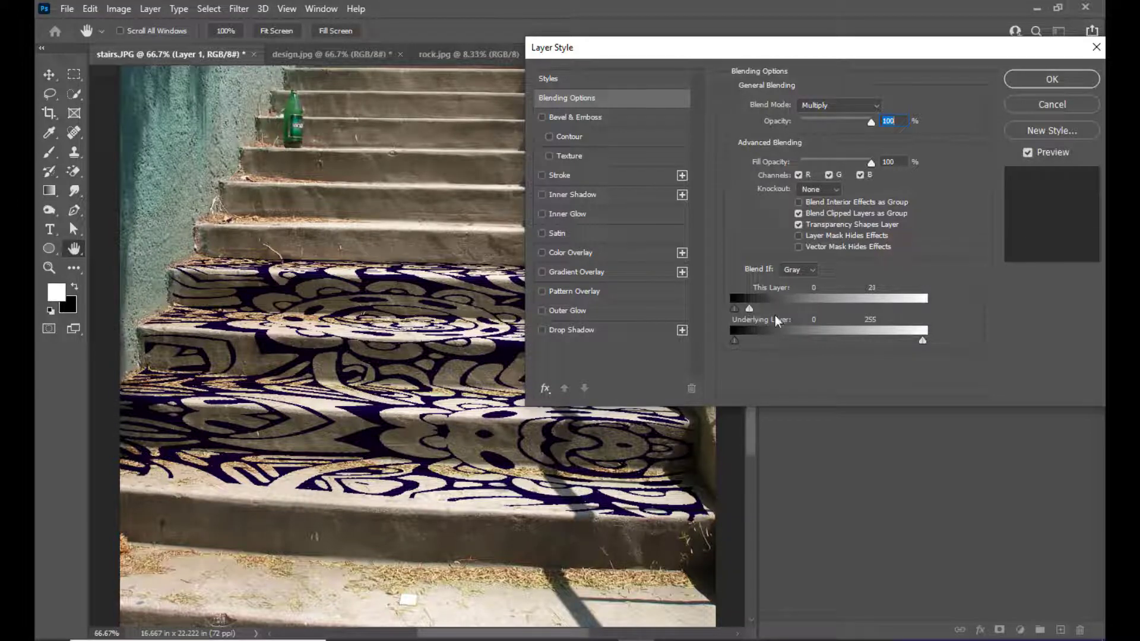
pyautogui.moveTo(749, 315); pyautogui.dragTo(920, 312)
# Step: Split the black limit of This Layer in Layer 1's Blend If to 23 / 108 and apply the layer style
pyautogui.moveTo(703, 46); pyautogui.dragTo(712, 41)
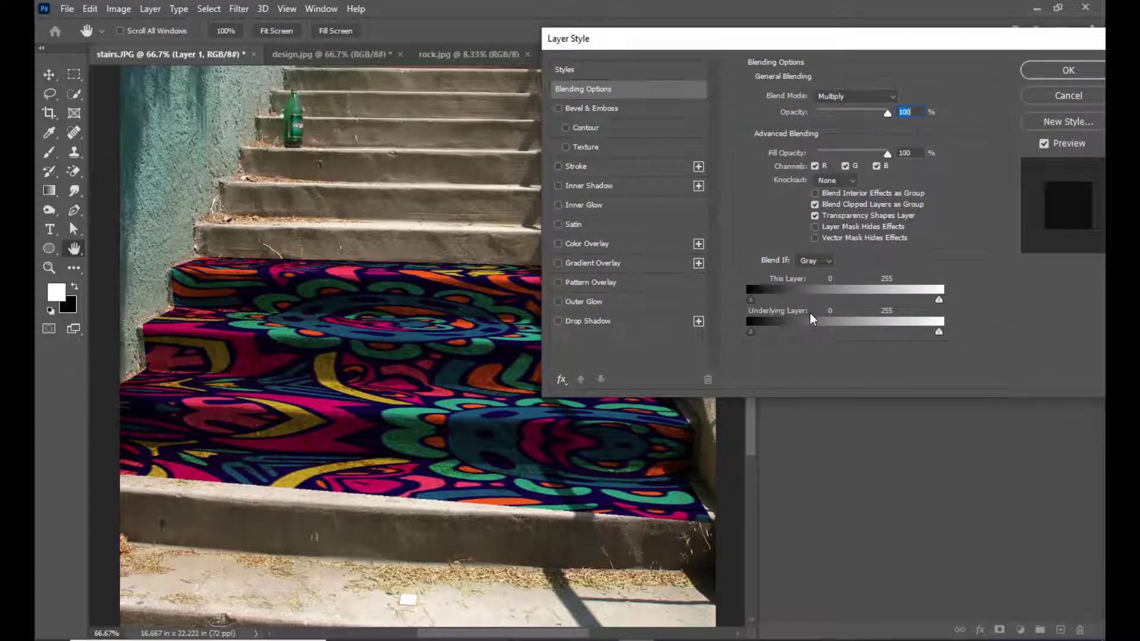
pyautogui.moveTo(751, 305); pyautogui.dragTo(782, 299)
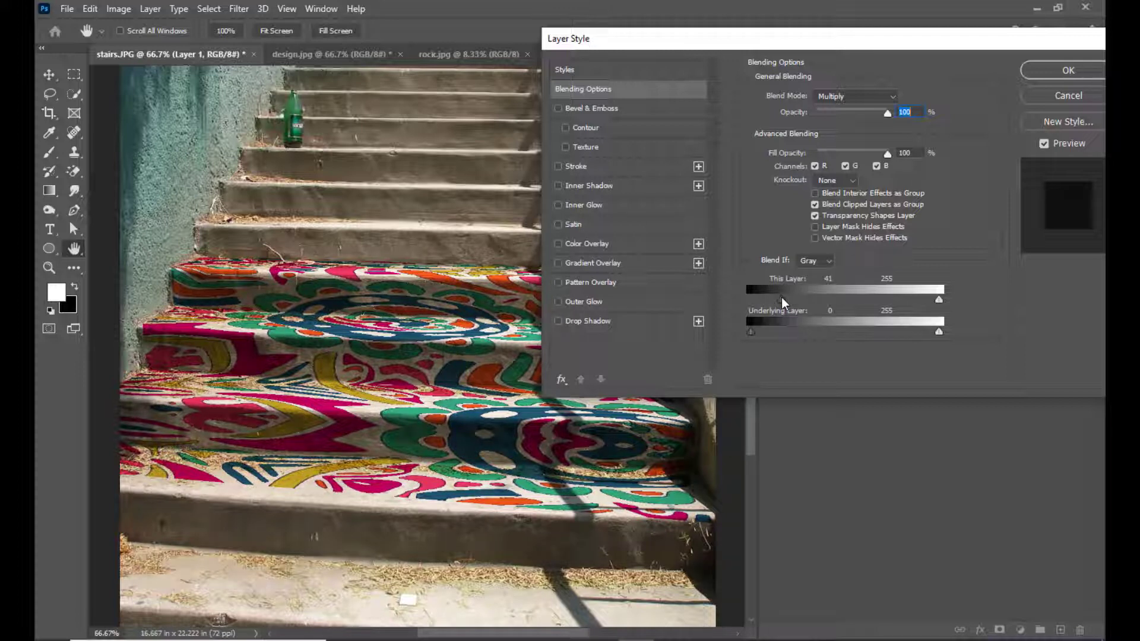
pyautogui.moveTo(782, 299); pyautogui.dragTo(780, 299)
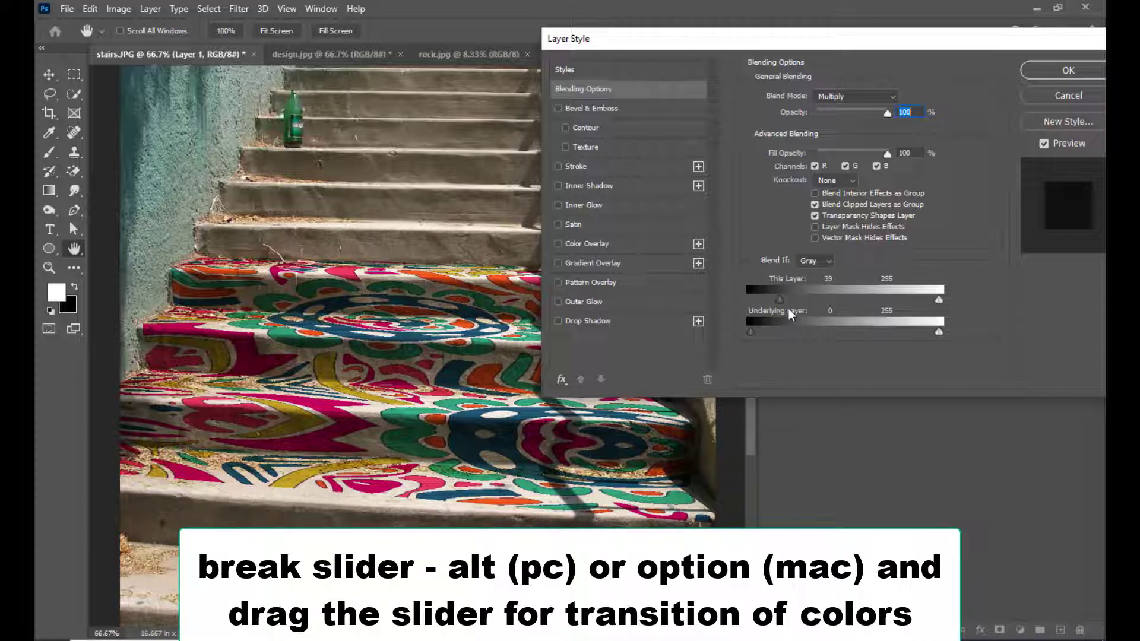
pyautogui.press('alt')
pyautogui.moveTo(781, 304); pyautogui.dragTo(848, 308)
pyautogui.moveTo(778, 304)
pyautogui.mouseDown()
pyautogui.moveTo(855, 305)
pyautogui.moveTo(770, 307)
pyautogui.mouseUp()
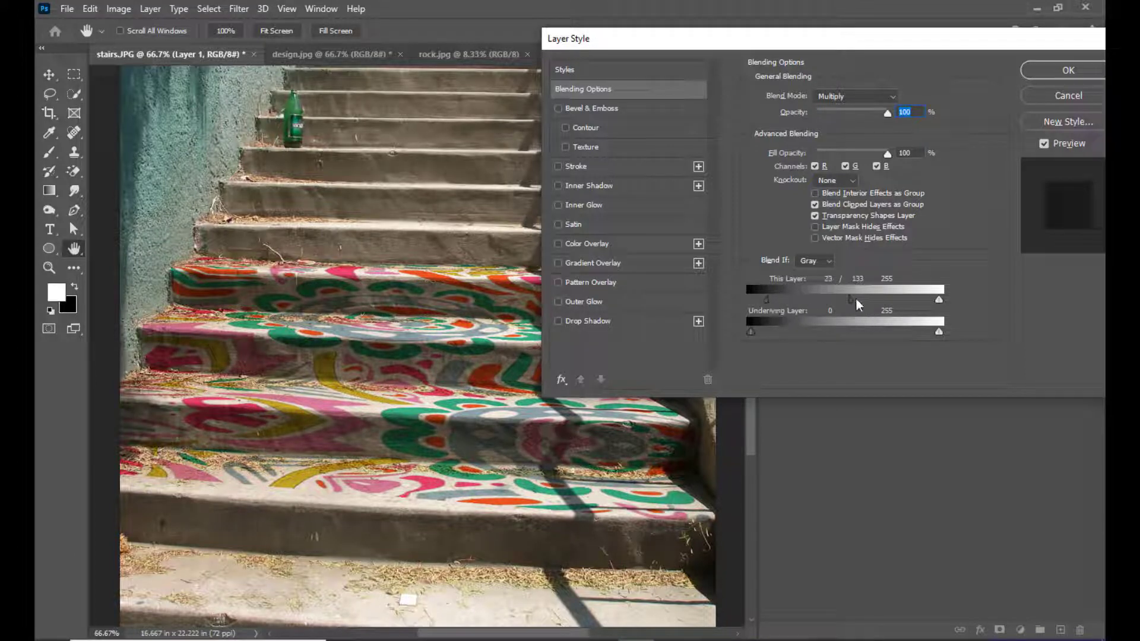
pyautogui.moveTo(850, 301); pyautogui.dragTo(831, 309)
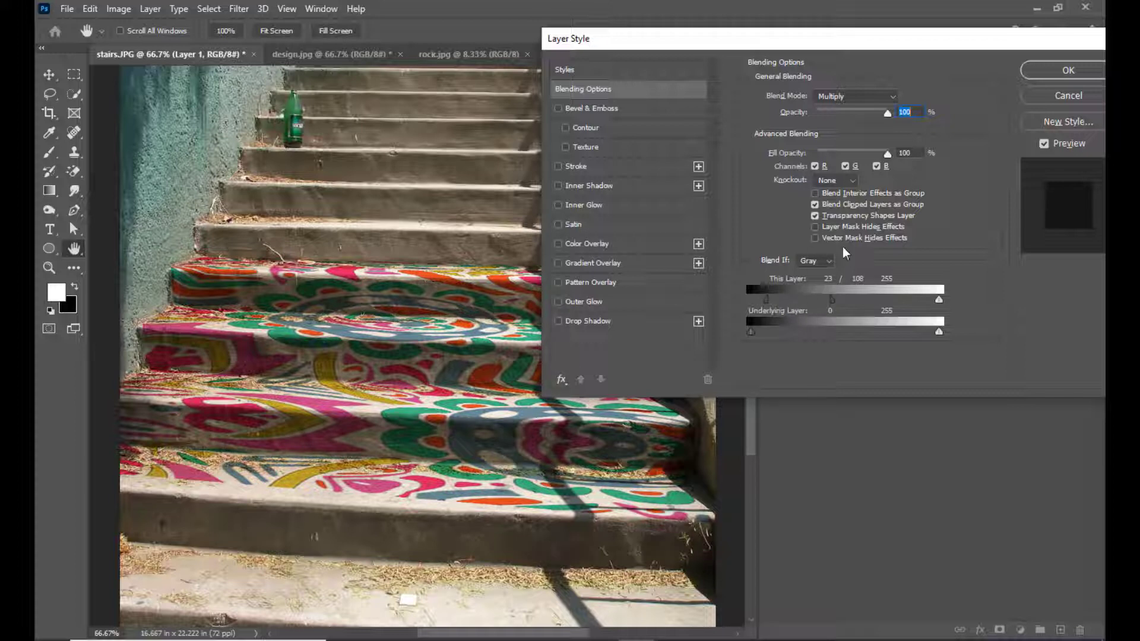
pyautogui.moveTo(769, 42); pyautogui.dragTo(686, 51)
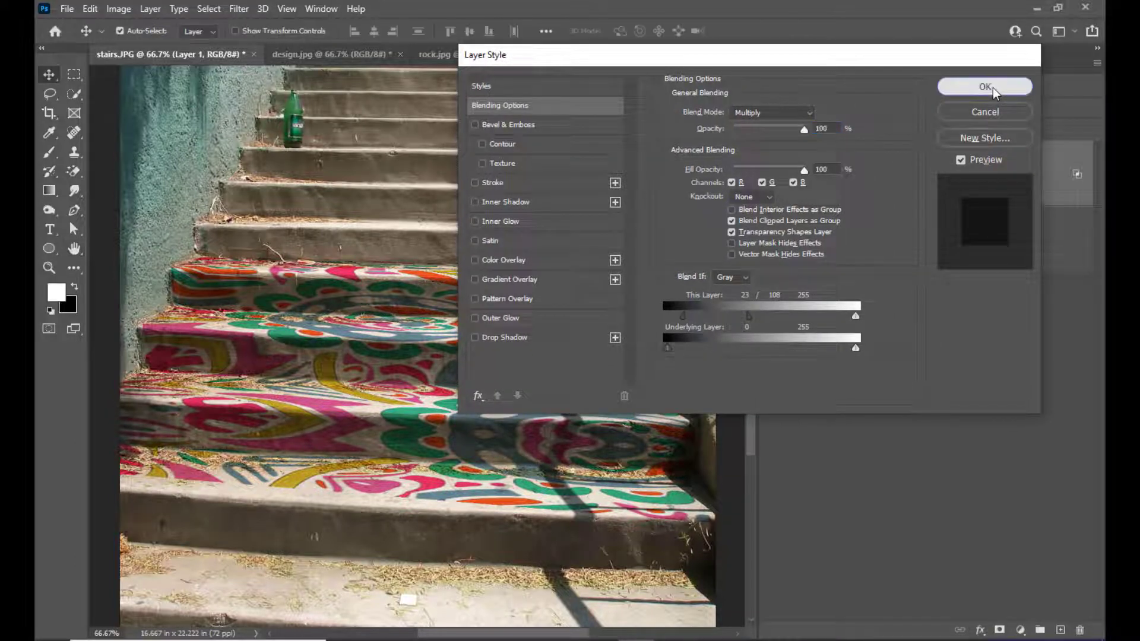
pyautogui.click(983, 80)
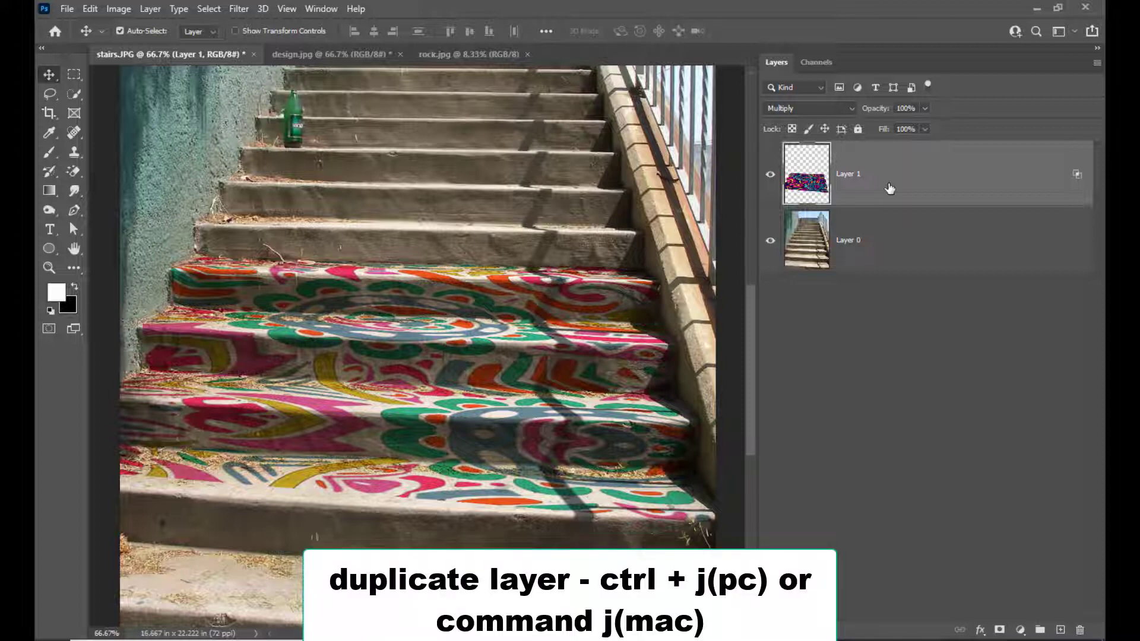
# Step: Duplicate Layer 1 and reduce the copy's opacity to 37%
pyautogui.hotkey('ctrl', 'j')
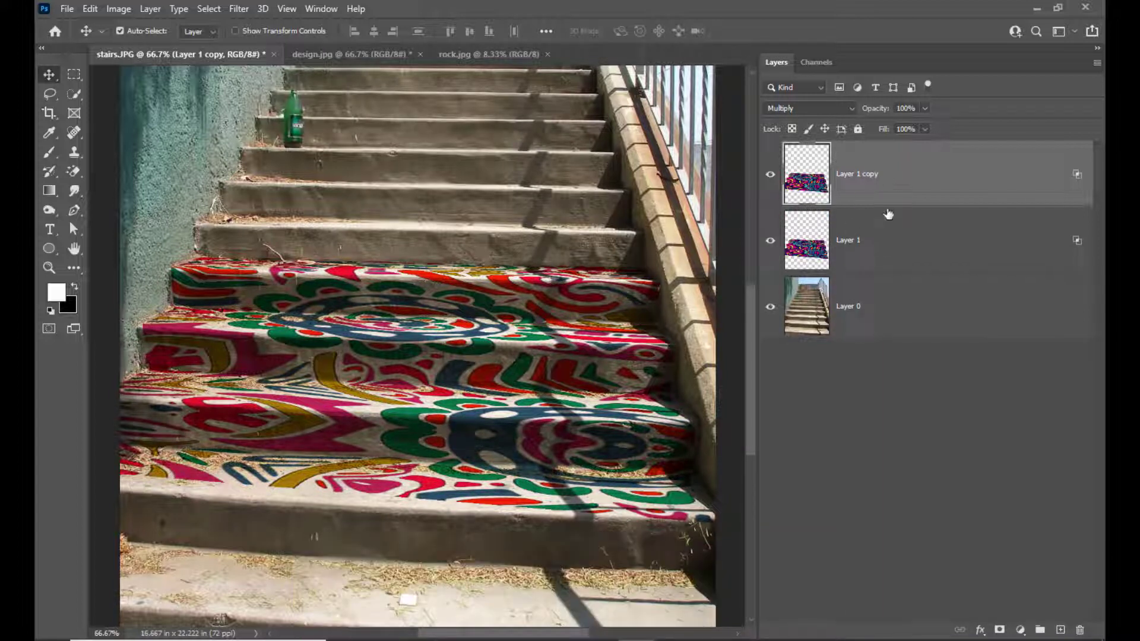
pyautogui.click(925, 129)
pyautogui.moveTo(902, 127); pyautogui.dragTo(885, 129)
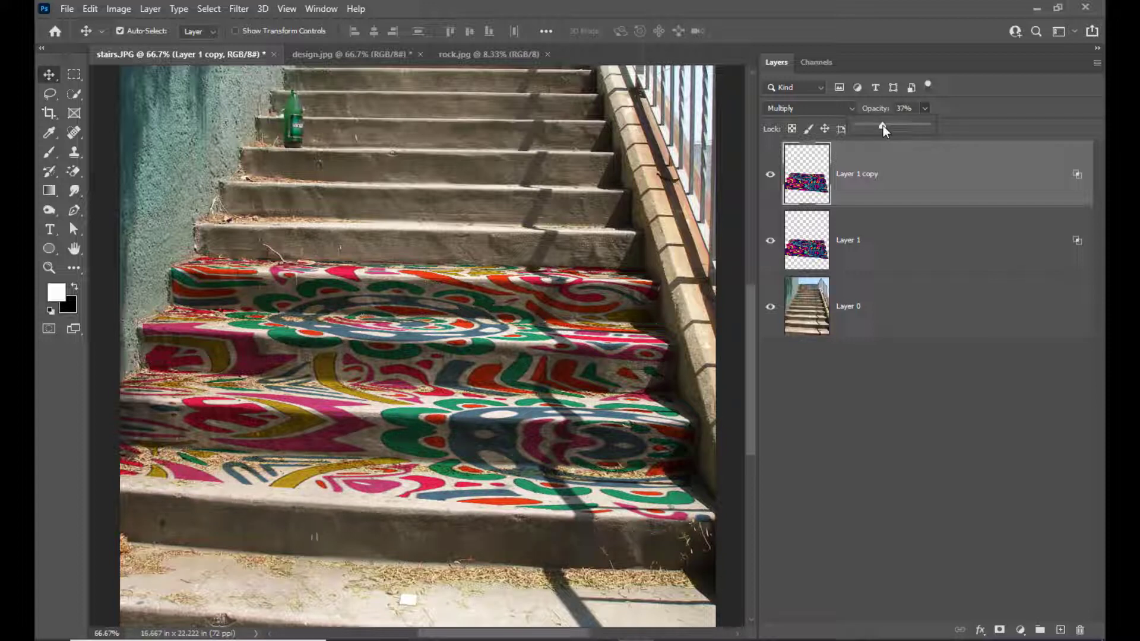
pyautogui.click(923, 183)
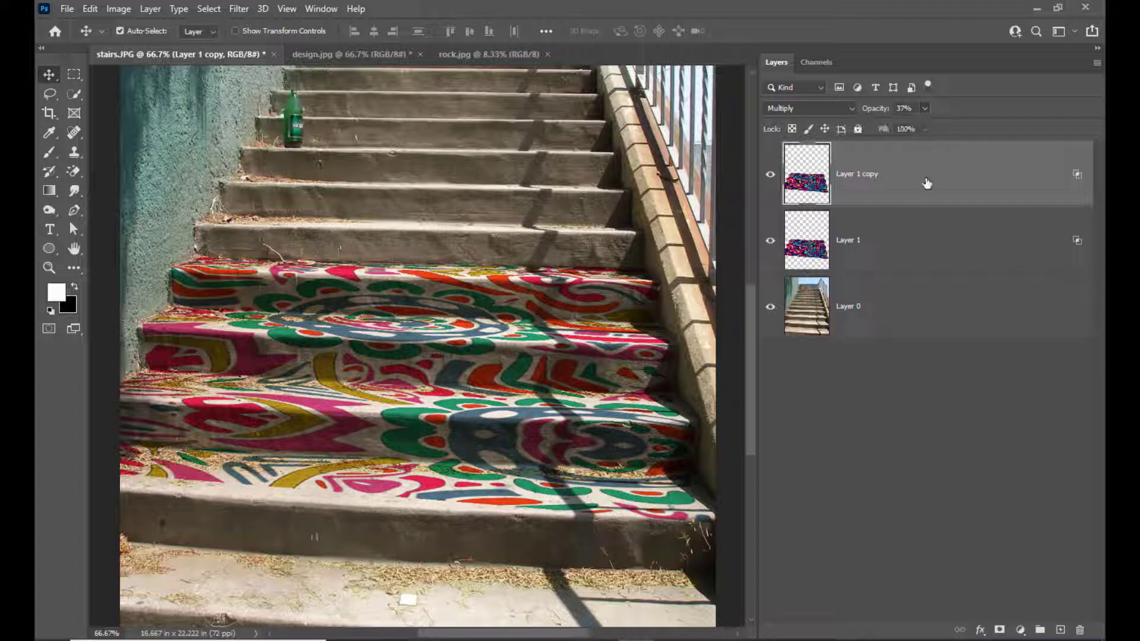
# Step: Group Layer 1 and its copy, and name the group design
pyautogui.keyDown('shift'); pyautogui.click(930, 241); pyautogui.keyUp('shift')
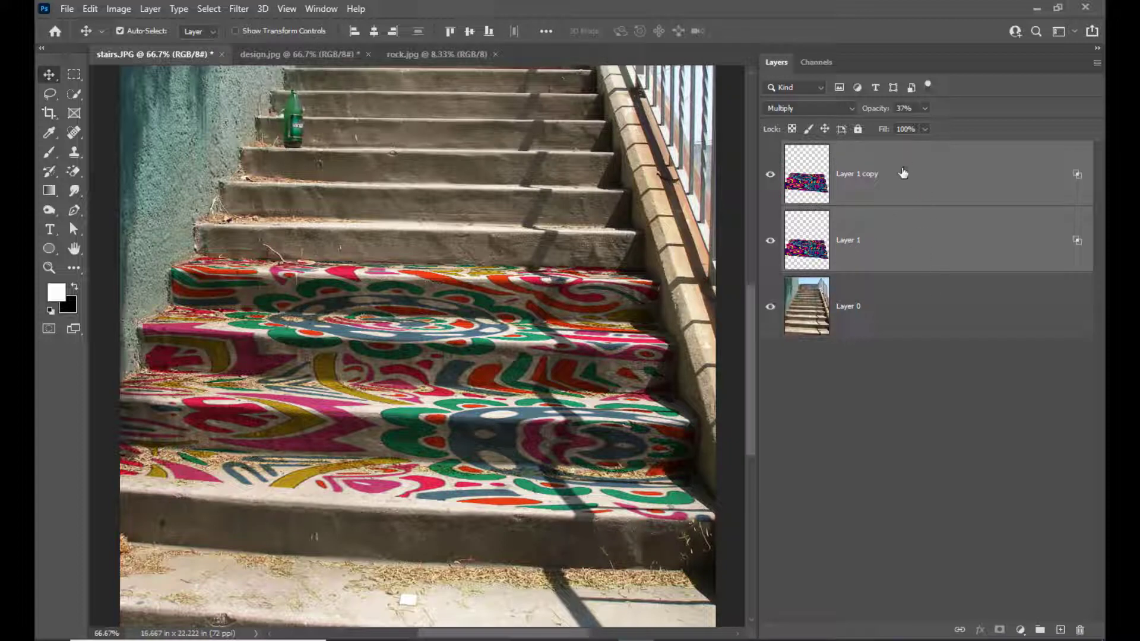
pyautogui.click(902, 172)
pyautogui.keyDown('shift'); pyautogui.click(922, 237); pyautogui.keyUp('shift')
pyautogui.moveTo(899, 241); pyautogui.dragTo(897, 216)
pyautogui.press('ctrl')
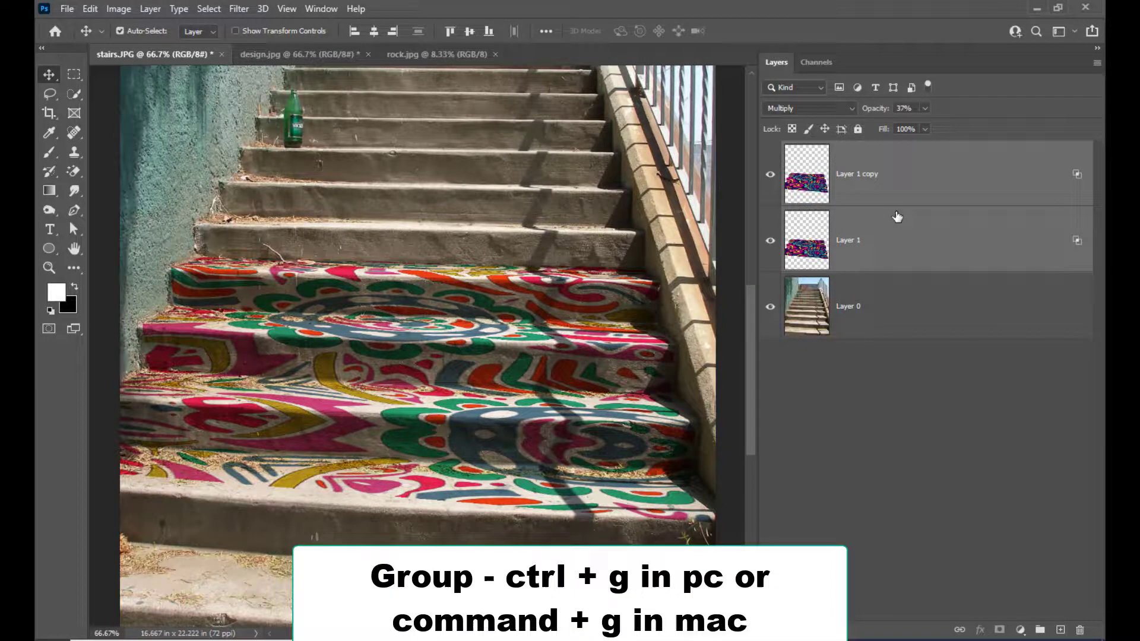
pyautogui.hotkey('ctrl', 'g')
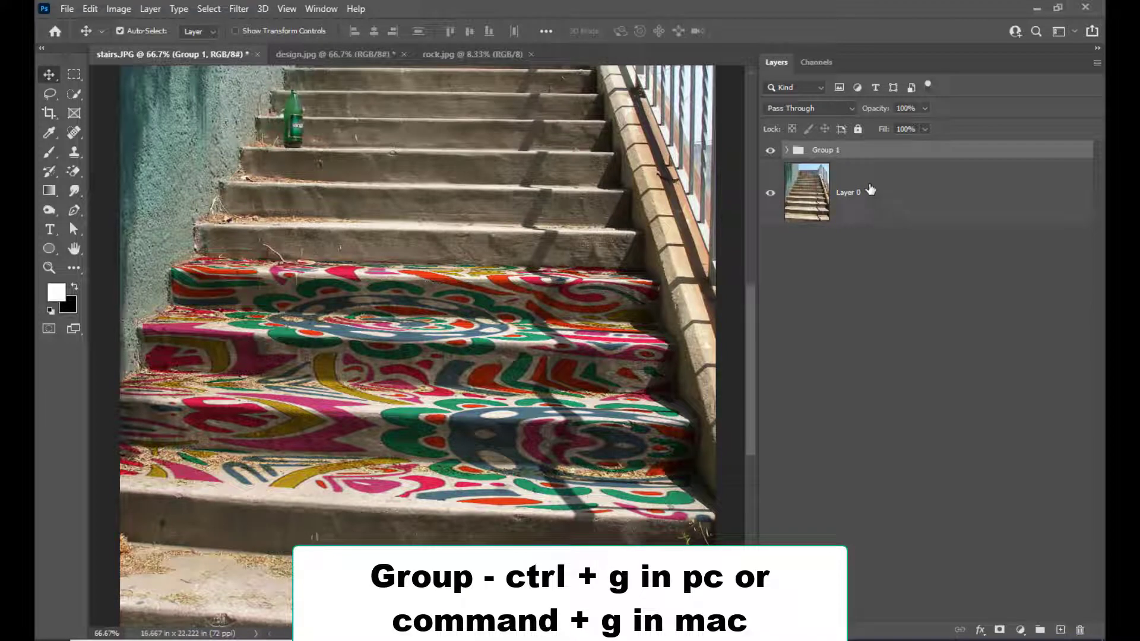
pyautogui.doubleClick(829, 156)
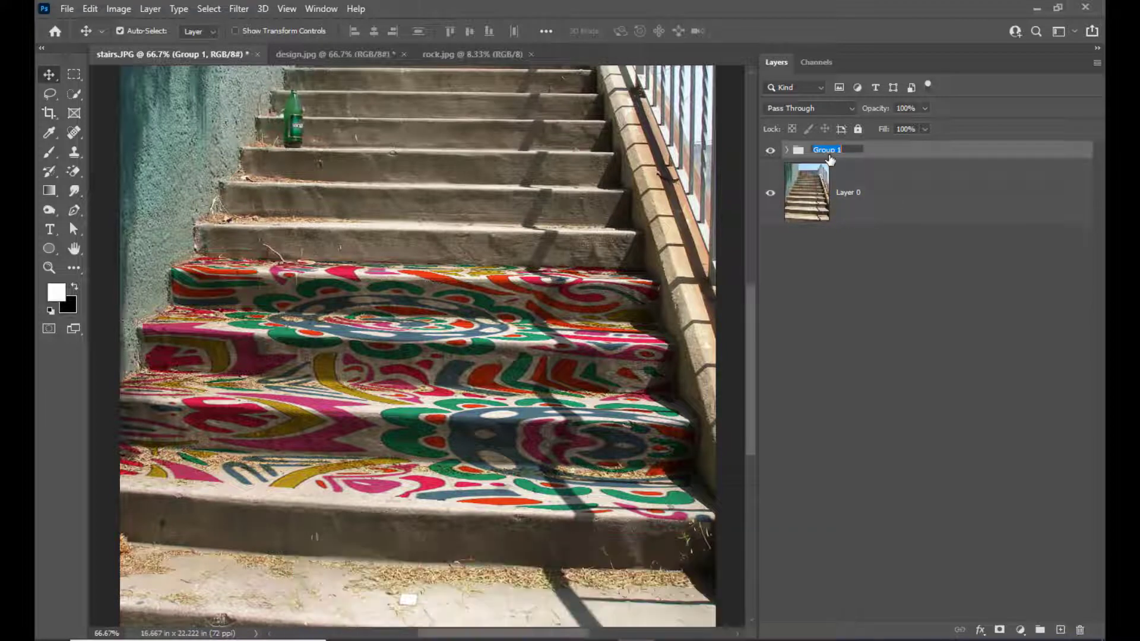
pyautogui.write('design')
pyautogui.press('Return')
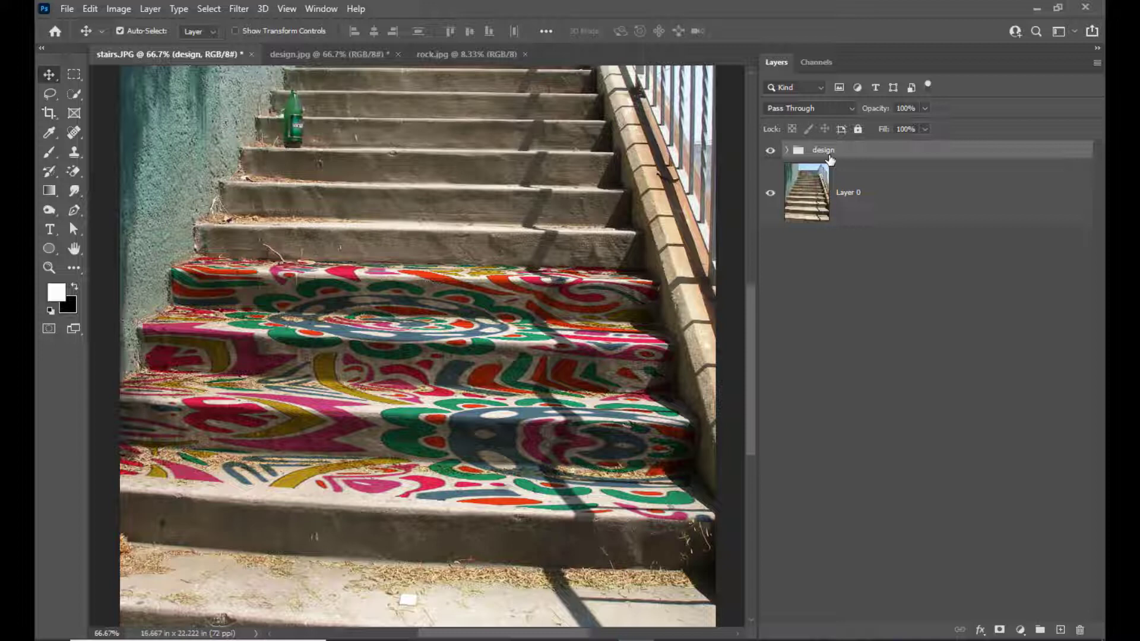
# Step: Bring the rock texture from rock.jpg into stairs.JPG as a new layer above the design group
pyautogui.click(458, 51)
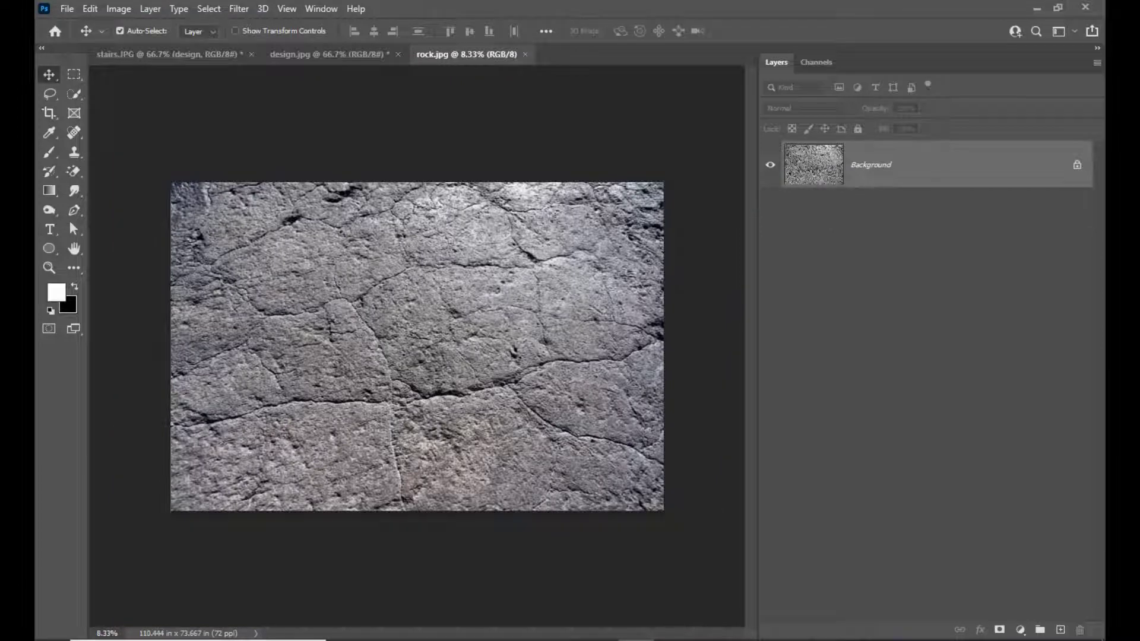
pyautogui.moveTo(402, 252); pyautogui.dragTo(385, 380)
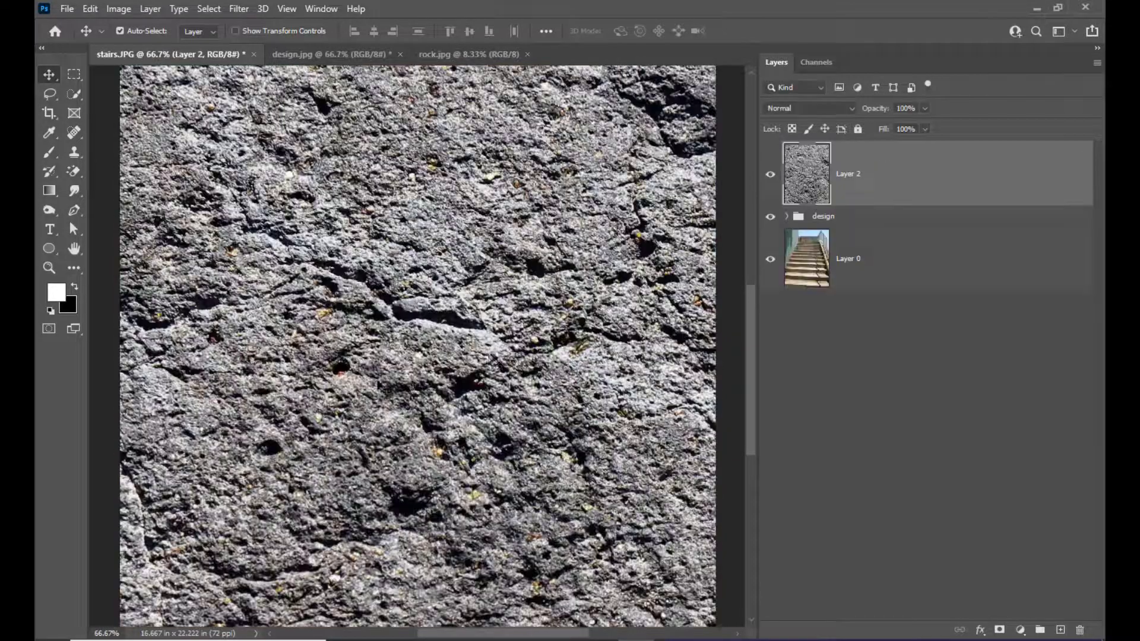
# Step: Scale the rock texture on Layer 2 to about 17.13% and position it across the full width of the lower stairs
pyautogui.hotkey('ctrl', '-')
pyautogui.hotkey('ctrl', '-')
pyautogui.hotkey('ctrl', '-')
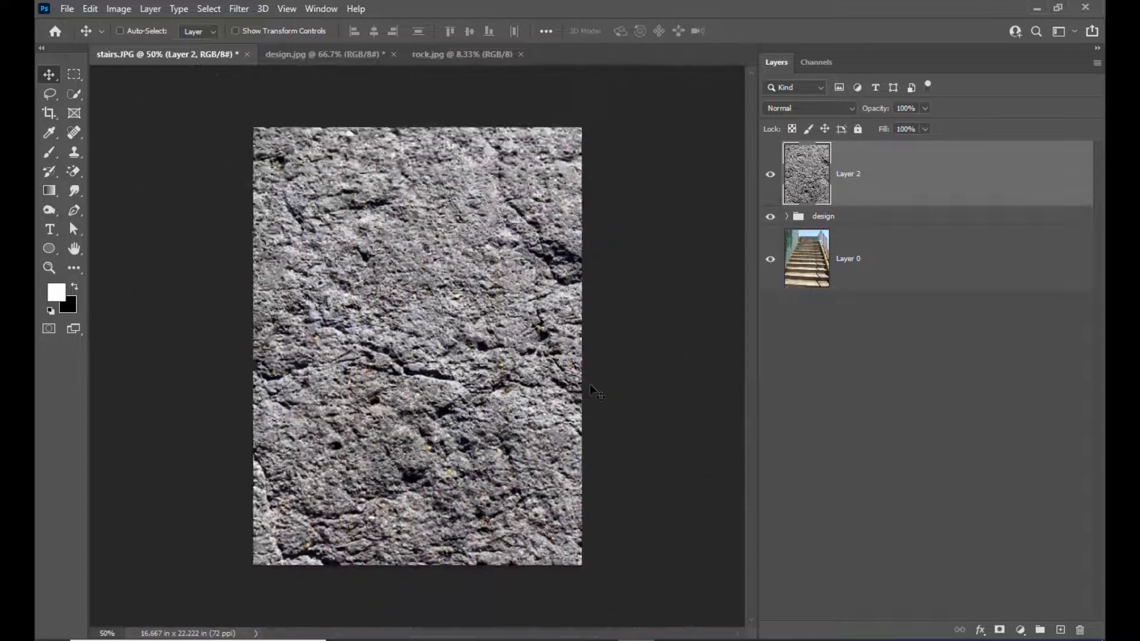
pyautogui.hotkey('ctrl', 't')
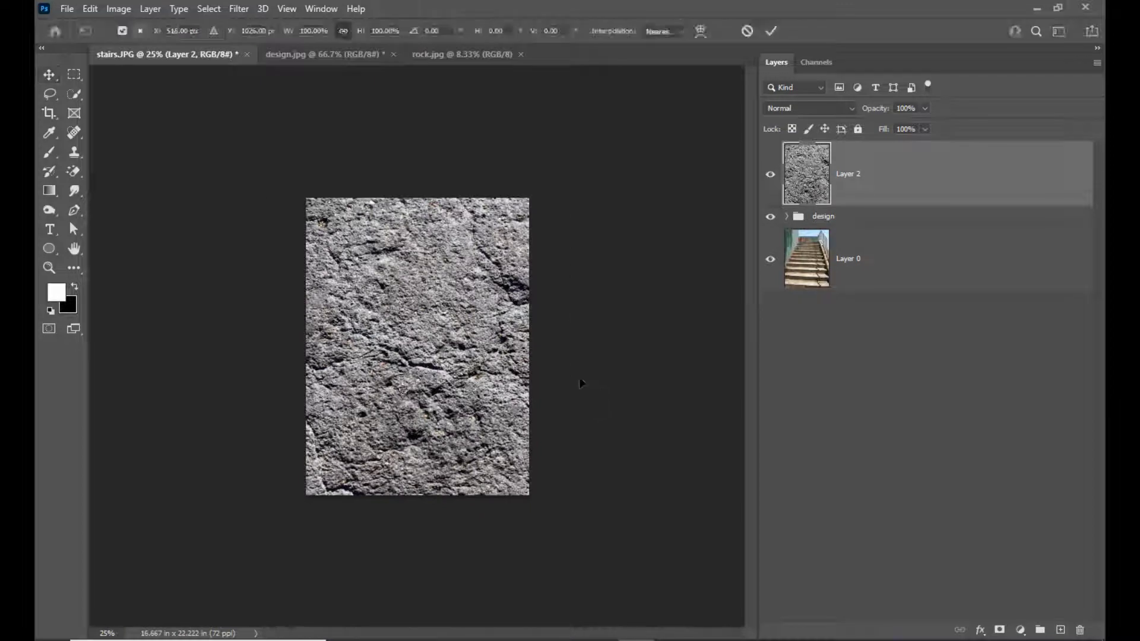
pyautogui.hotkey('ctrl', '-')
pyautogui.hotkey('ctrl', '-')
pyautogui.hotkey('ctrl', '-')
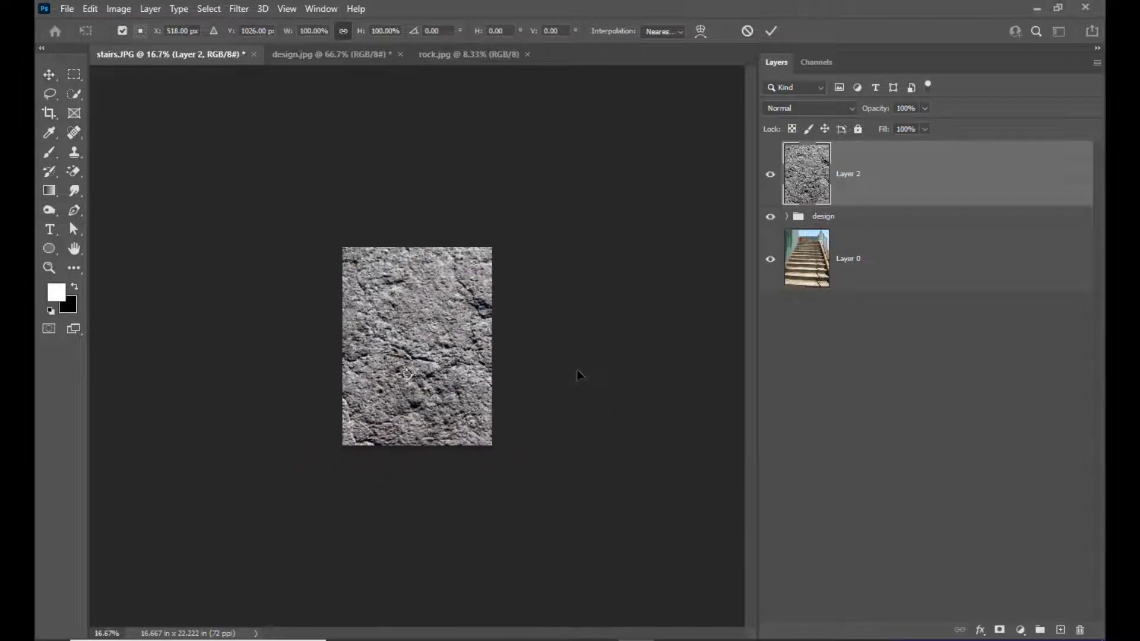
pyautogui.moveTo(660, 195); pyautogui.dragTo(433, 361)
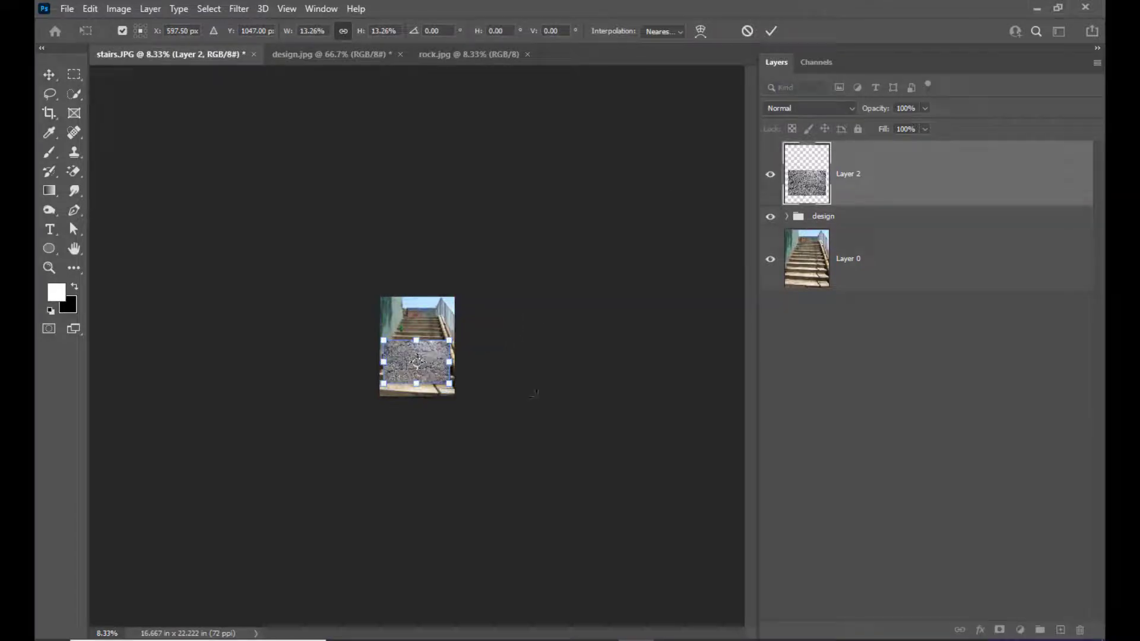
pyautogui.hotkey('ctrl', '+')
pyautogui.hotkey('ctrl', '+')
pyautogui.hotkey('ctrl', '+')
pyautogui.hotkey('ctrl', '+')
pyautogui.hotkey('ctrl', '+')
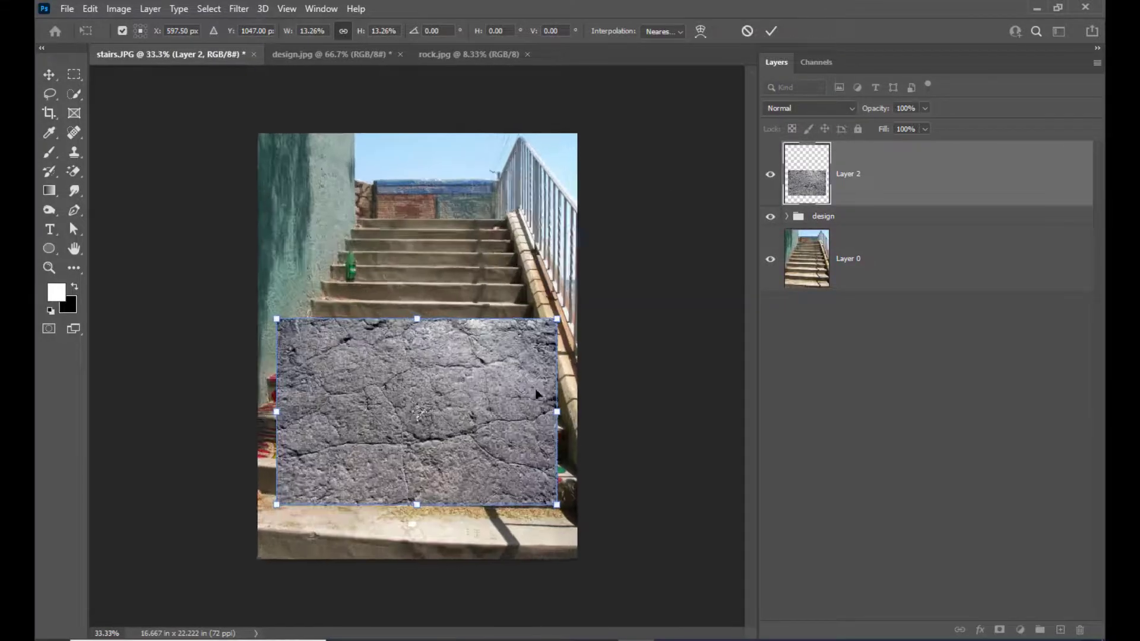
pyautogui.moveTo(616, 305); pyautogui.dragTo(667, 274)
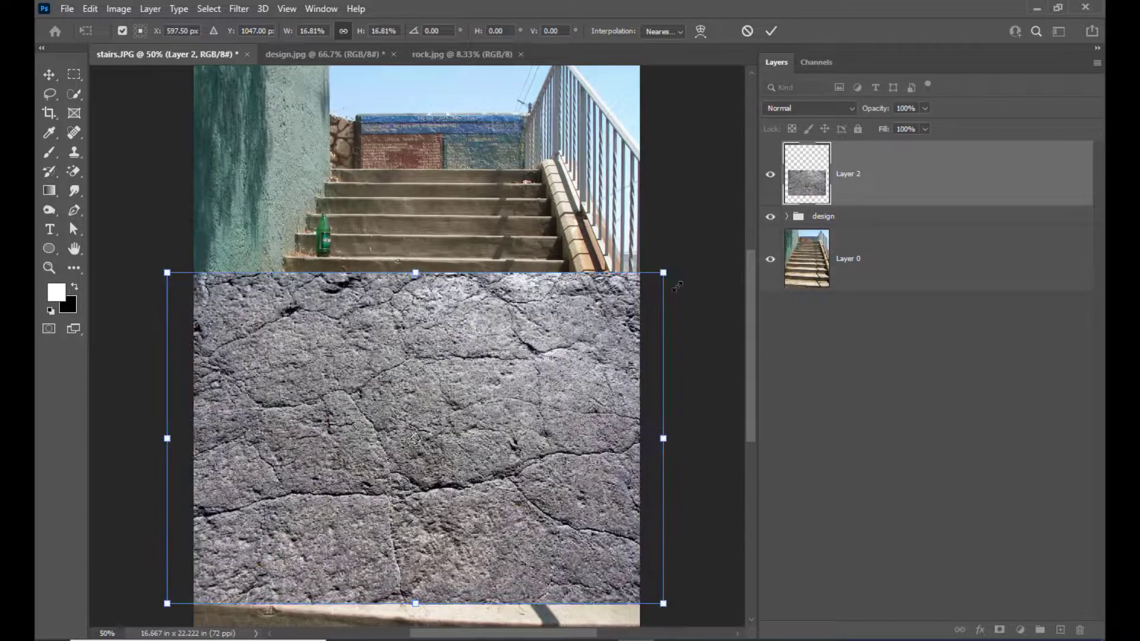
pyautogui.moveTo(599, 354); pyautogui.dragTo(590, 356)
pyautogui.moveTo(654, 603); pyautogui.dragTo(661, 606)
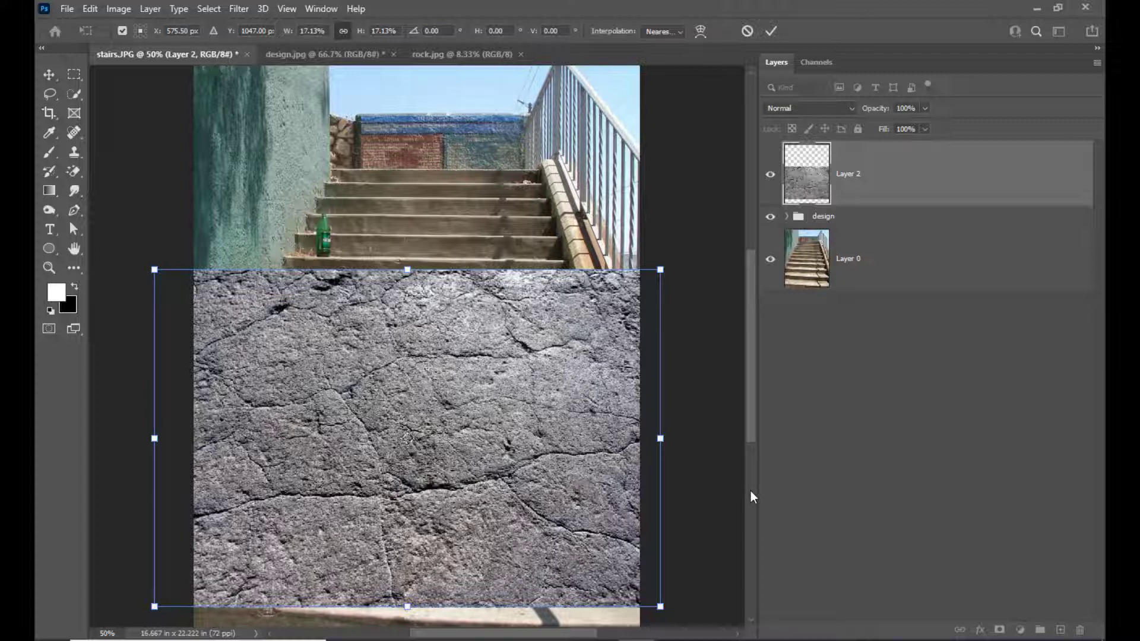
pyautogui.press('Return')
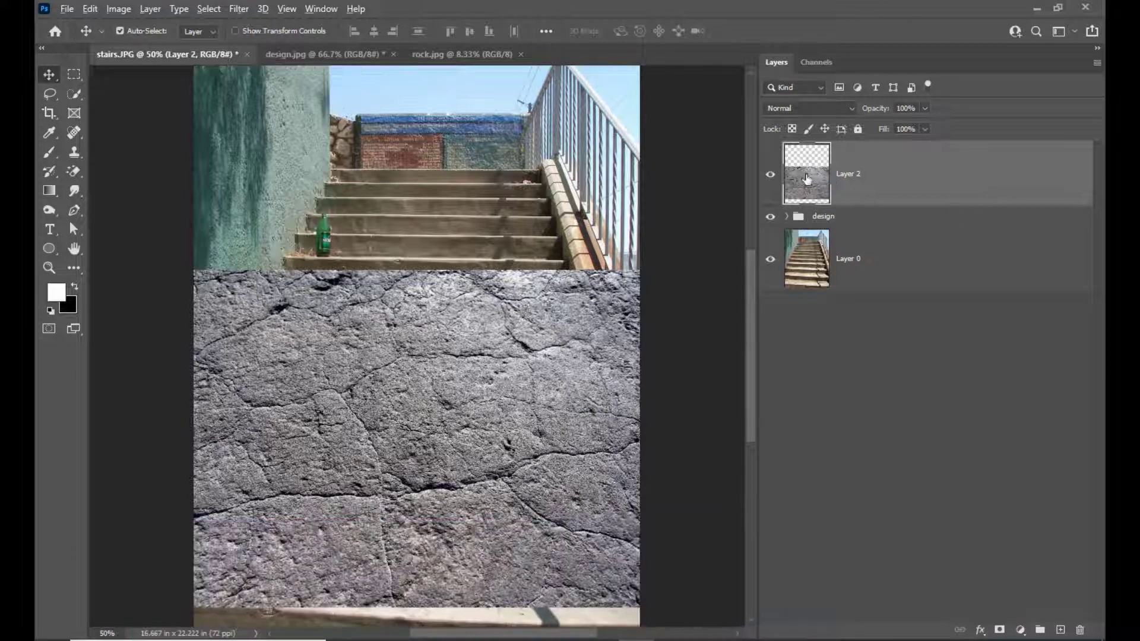
# Step: Clip Layer 2 to the design group and set its blend mode to Overlay
pyautogui.keyDown('alt'); pyautogui.click(982, 206); pyautogui.keyUp('alt')
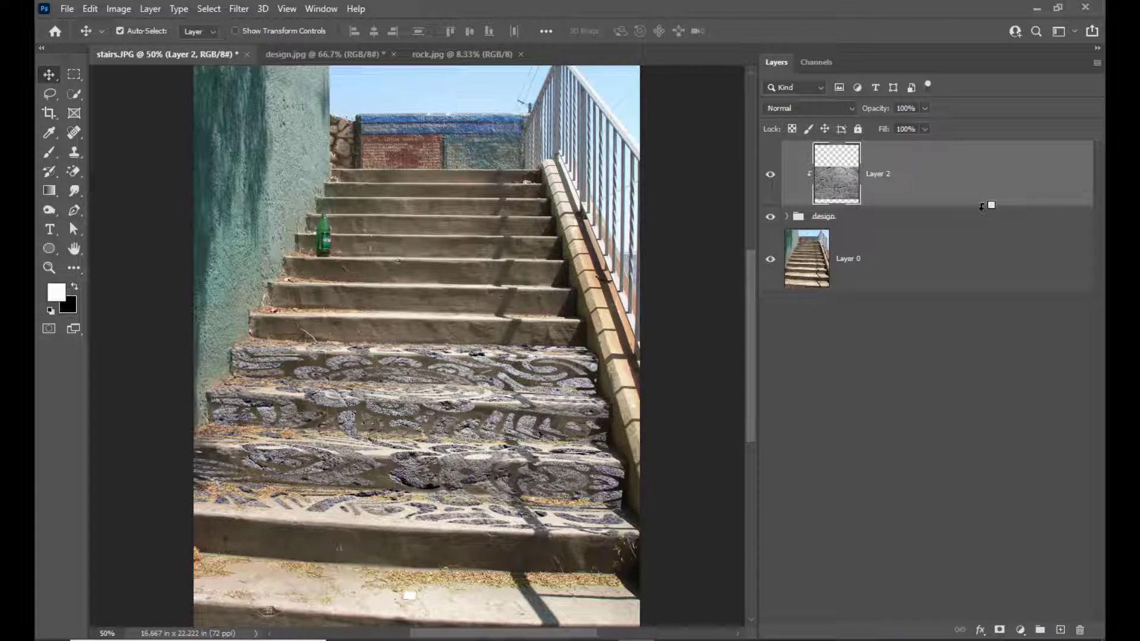
pyautogui.click(822, 110)
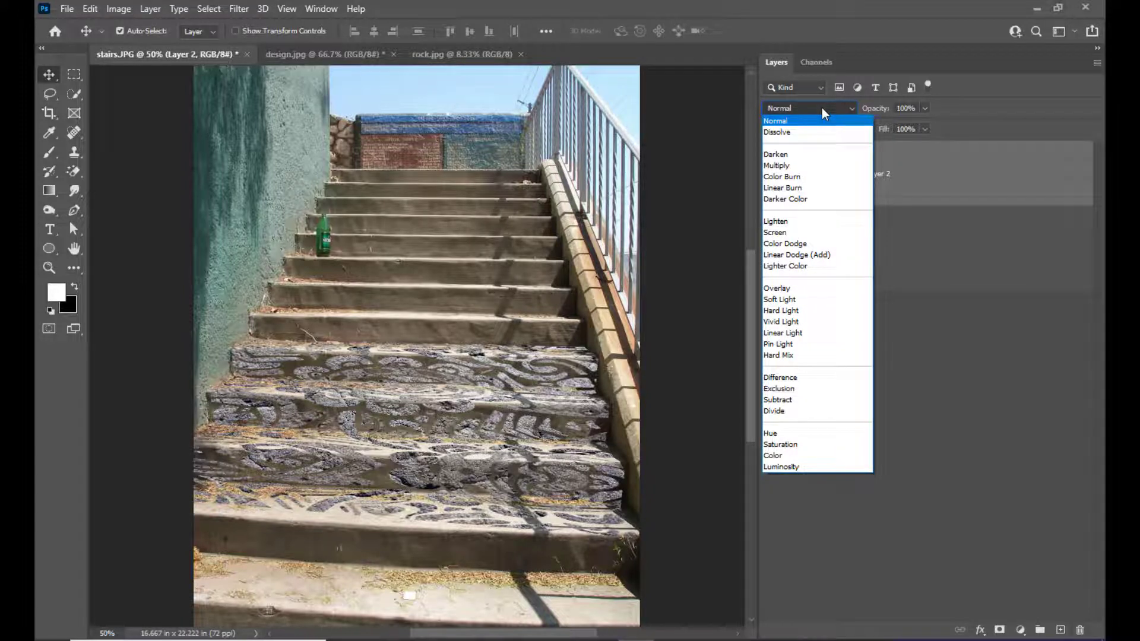
pyautogui.click(818, 288)
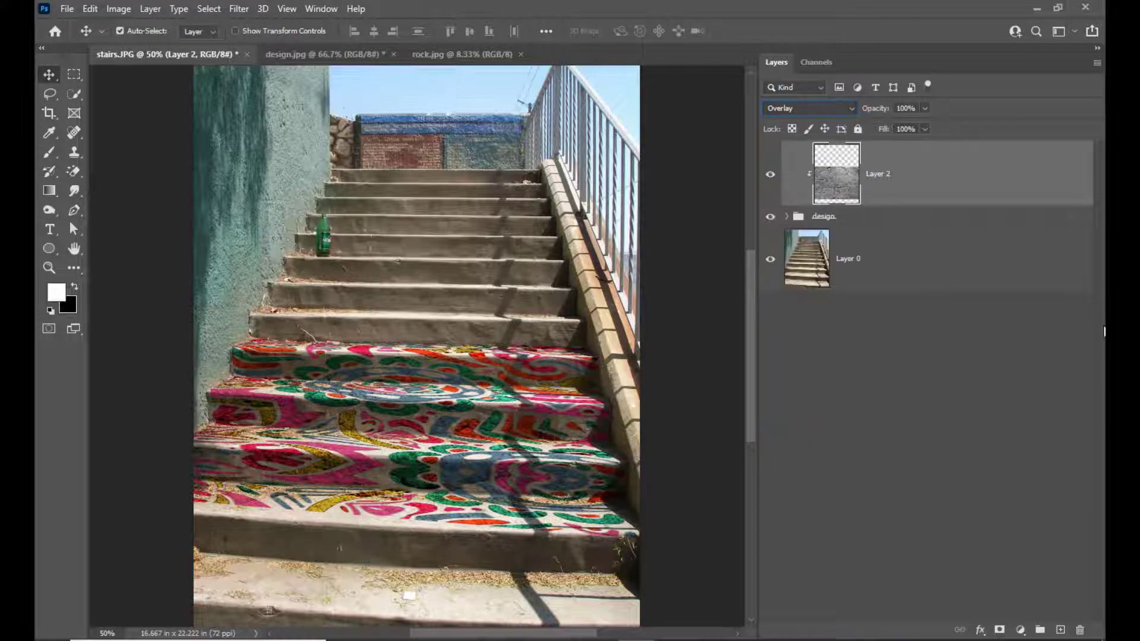
# Step: Reduce the opacity of the rock texture on Layer 2 to 38%
pyautogui.hotkey('ctrl', '+')
pyautogui.hotkey('ctrl', '+')
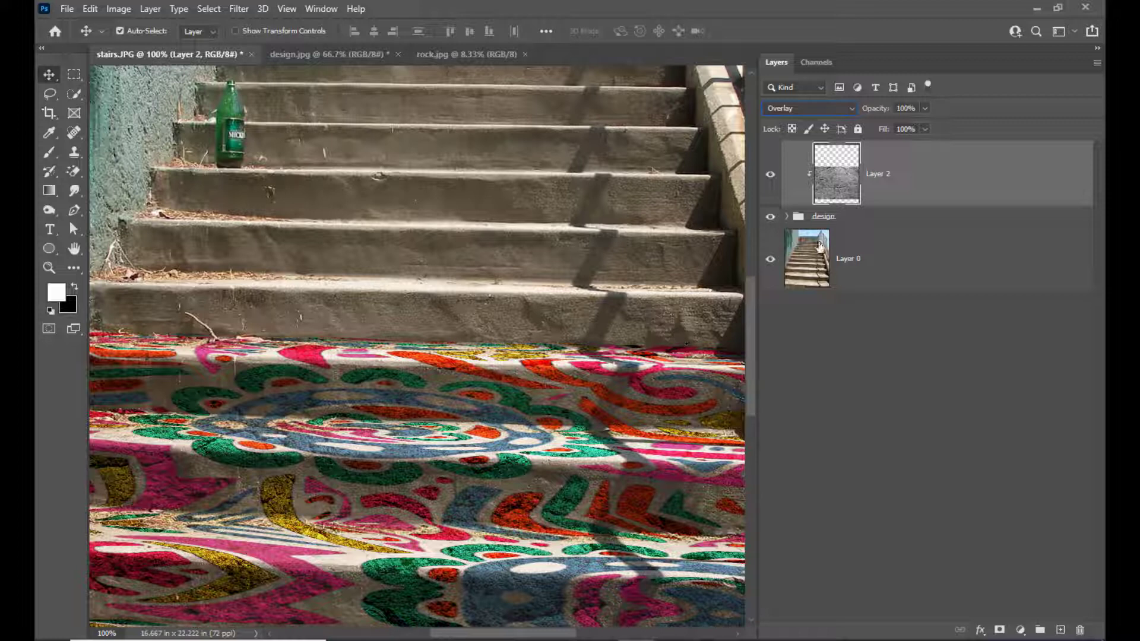
pyautogui.click(924, 109)
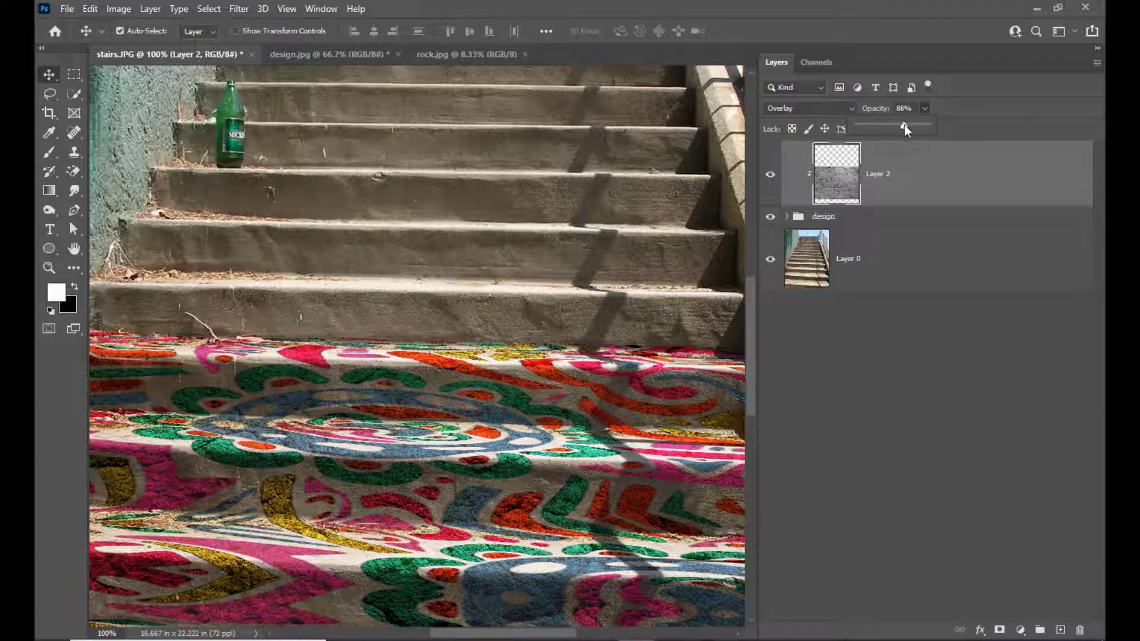
pyautogui.moveTo(902, 125); pyautogui.dragTo(888, 127)
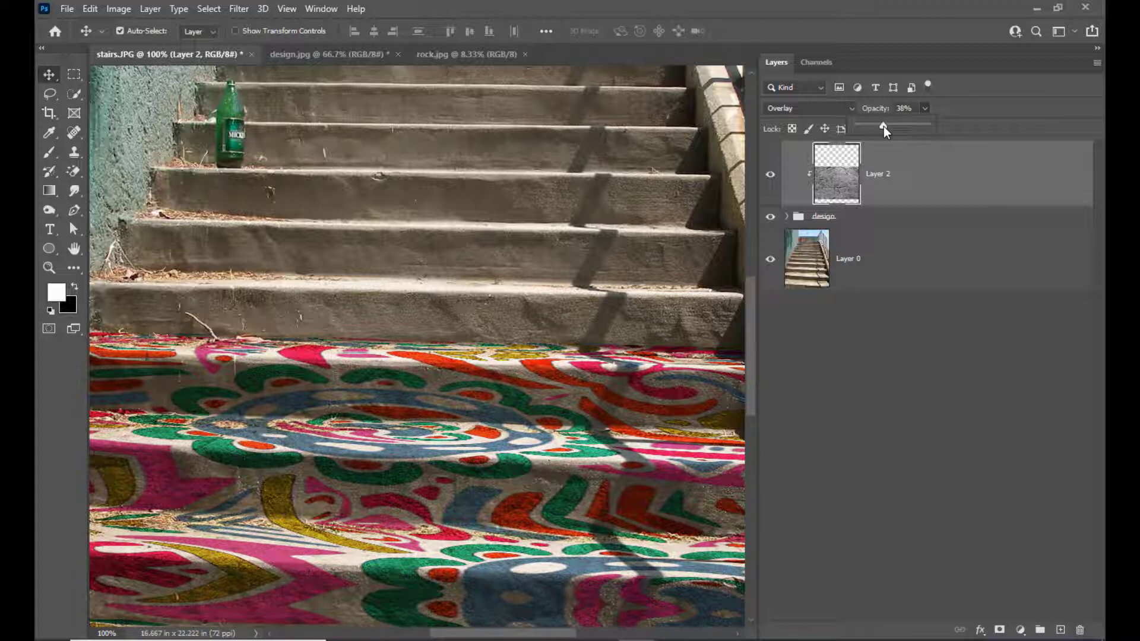
pyautogui.click(983, 170)
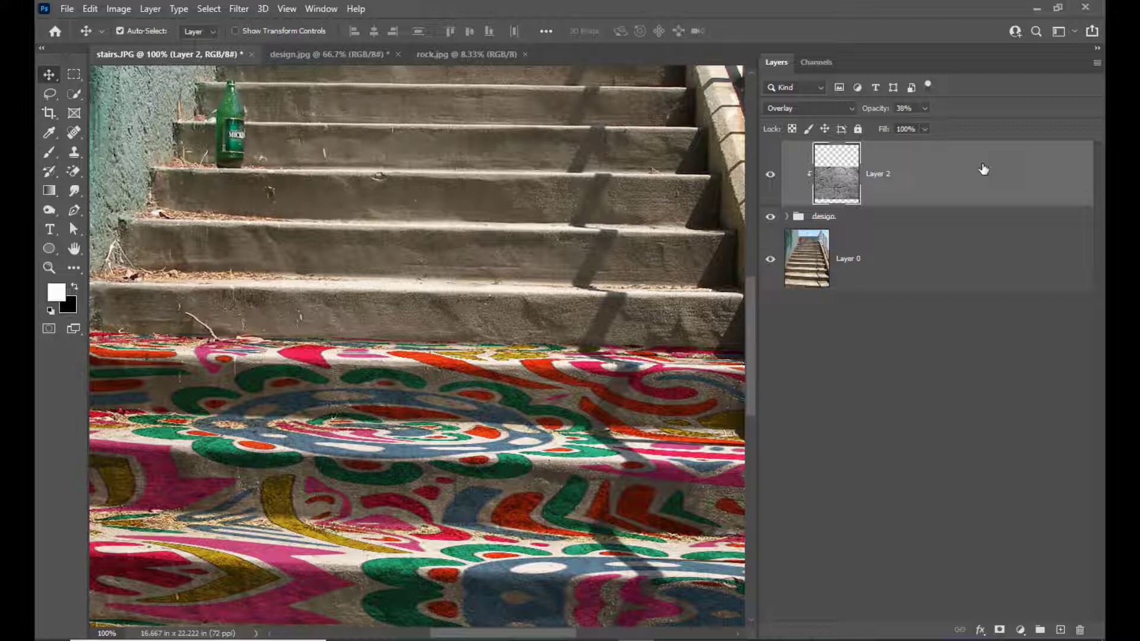
# Step: Duplicate Layer 2 and clip the copy to the design group
pyautogui.press('ctrl')
pyautogui.hotkey('ctrl', 'j')
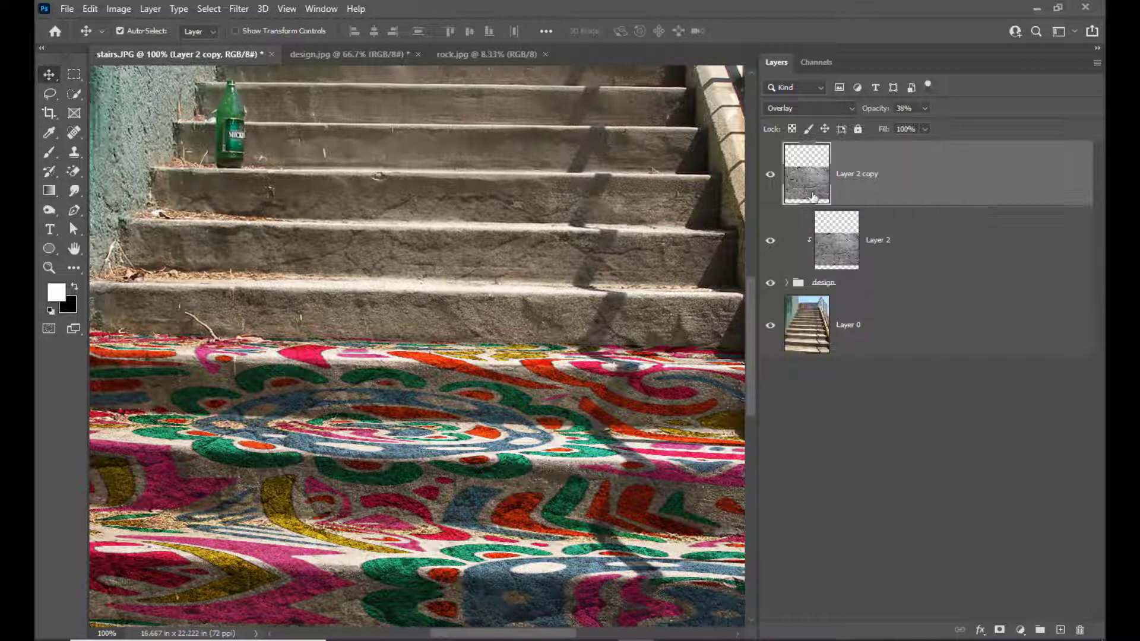
pyautogui.keyDown('alt'); pyautogui.click(977, 205); pyautogui.keyUp('alt')
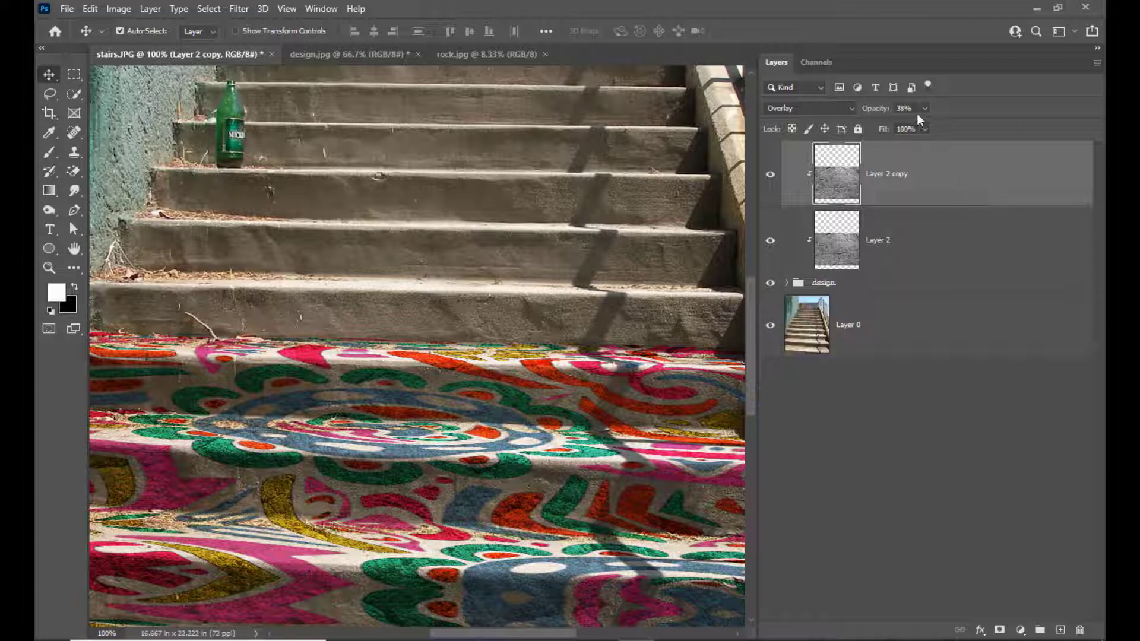
# Step: Lower the opacity of Layer 2 copy to 21%
pyautogui.hotkey('ctrl', '-')
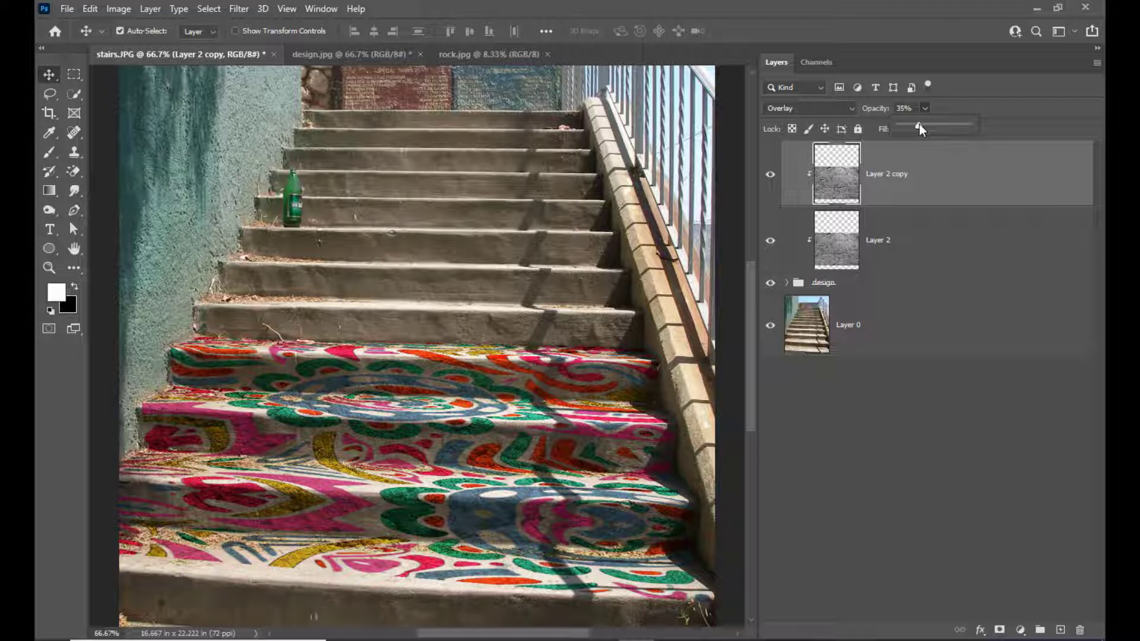
pyautogui.moveTo(914, 123); pyautogui.dragTo(912, 124)
pyautogui.click(965, 80)
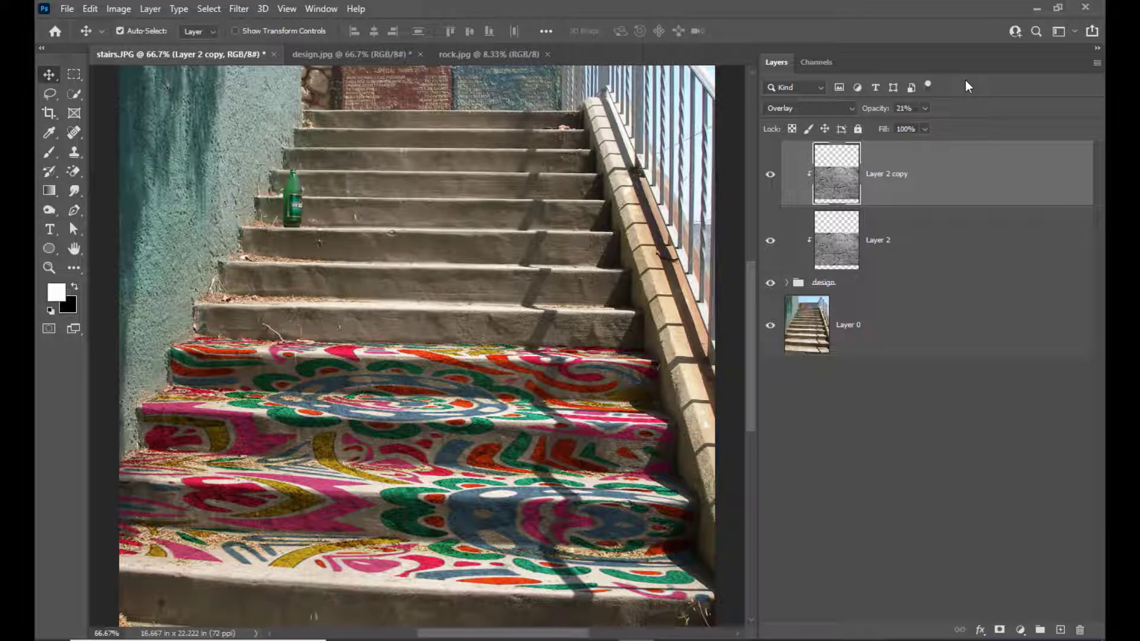
# Step: Add a white layer mask to the design group and make black the foreground colour
pyautogui.click(875, 283)
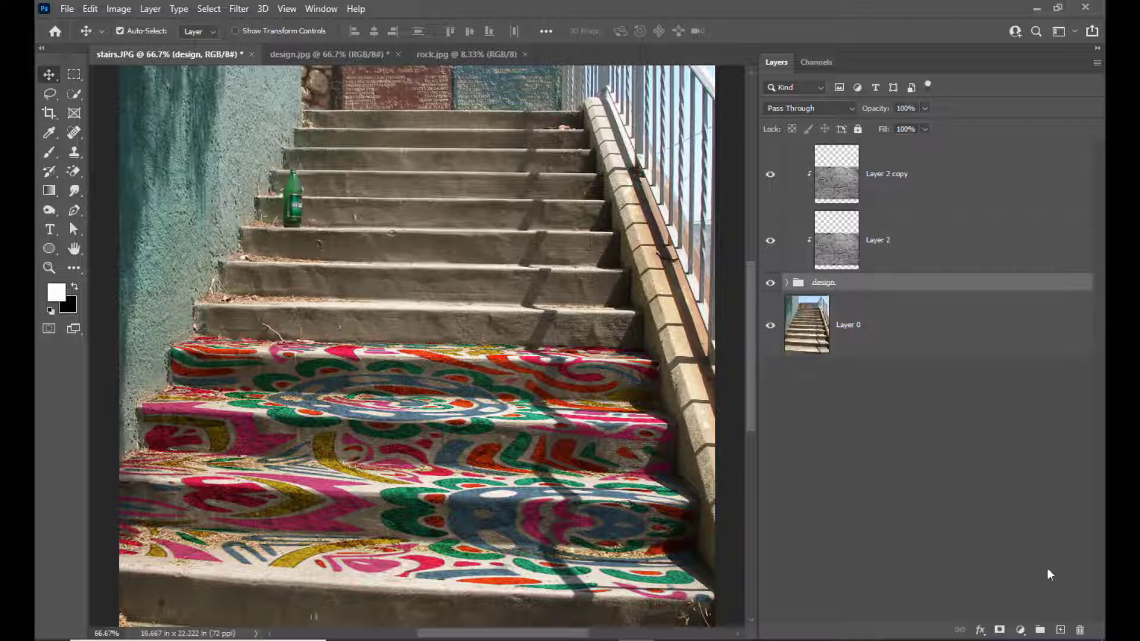
pyautogui.click(999, 630)
pyautogui.press('x')
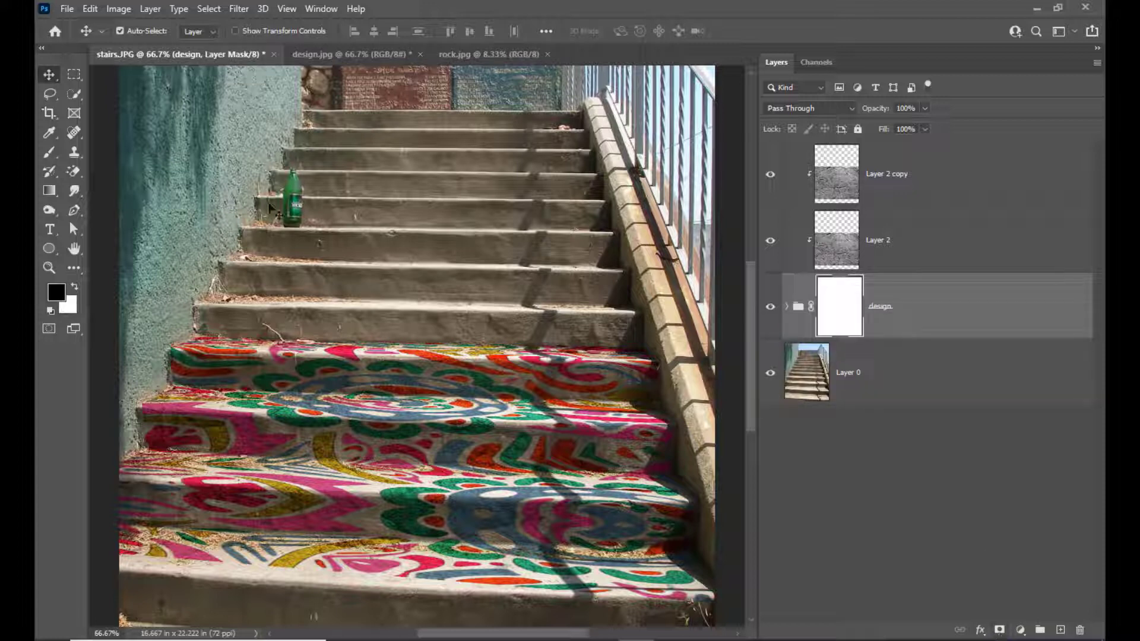
# Step: Set up the Brush tool with a size of 60 and a flow of 100%
pyautogui.click(42, 155)
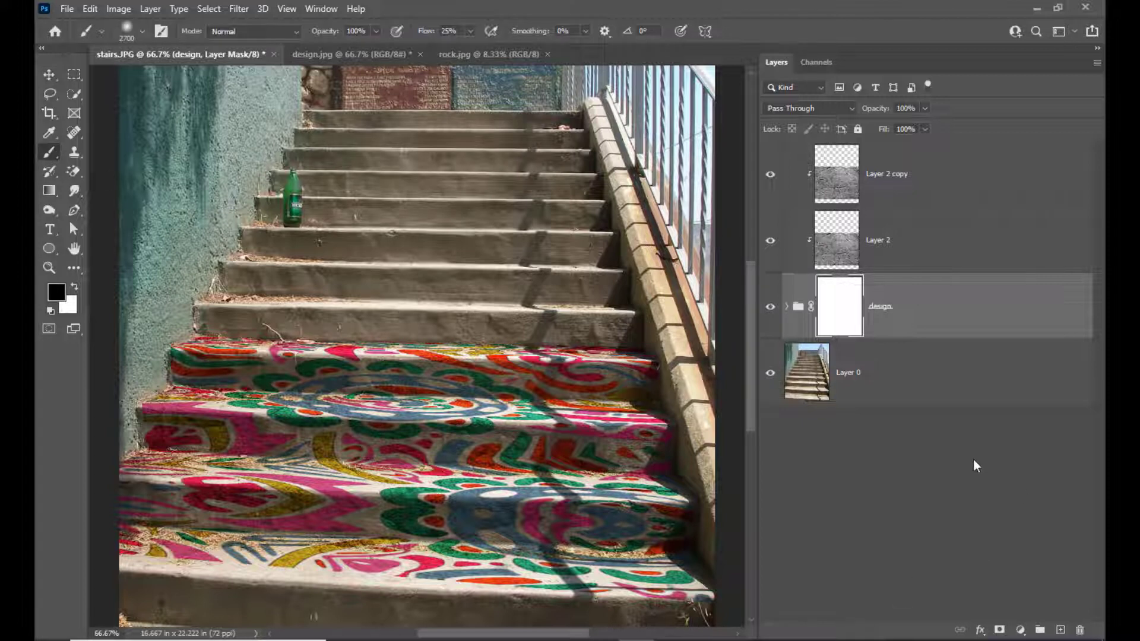
pyautogui.press('[')
pyautogui.press('[')
pyautogui.press('[')
pyautogui.press('[')
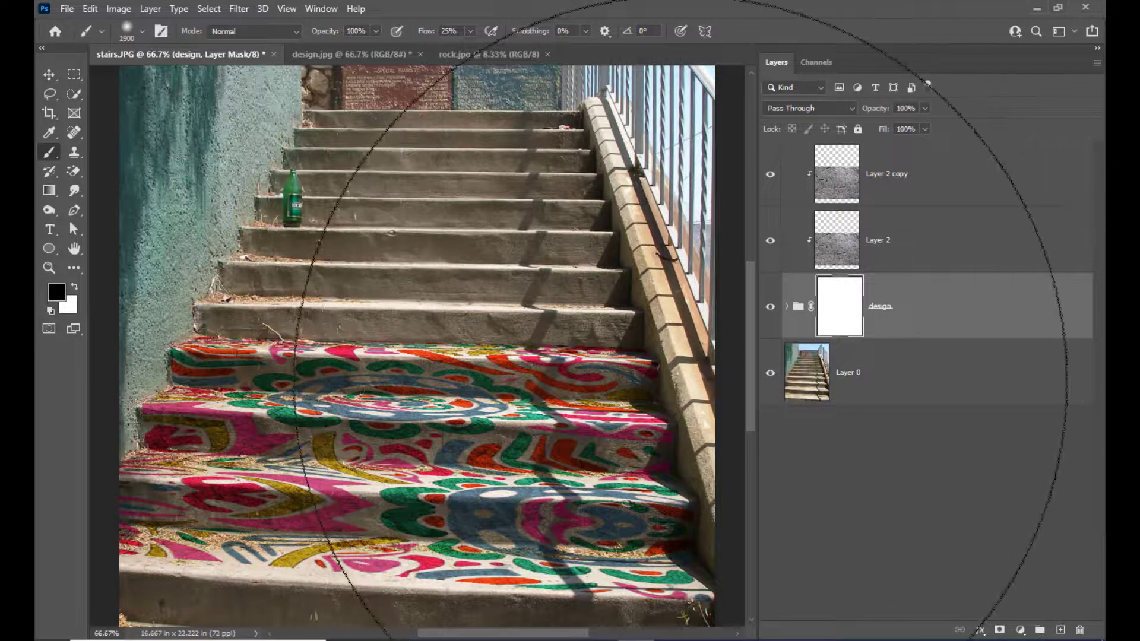
pyautogui.press('[')
pyautogui.press('[')
pyautogui.press('[')
pyautogui.press('[')
pyautogui.press('[')
pyautogui.press('[')
pyautogui.press('[')
pyautogui.press('[')
pyautogui.press('[')
pyautogui.press('[')
pyautogui.press('[')
pyautogui.press('[')
pyautogui.press('[')
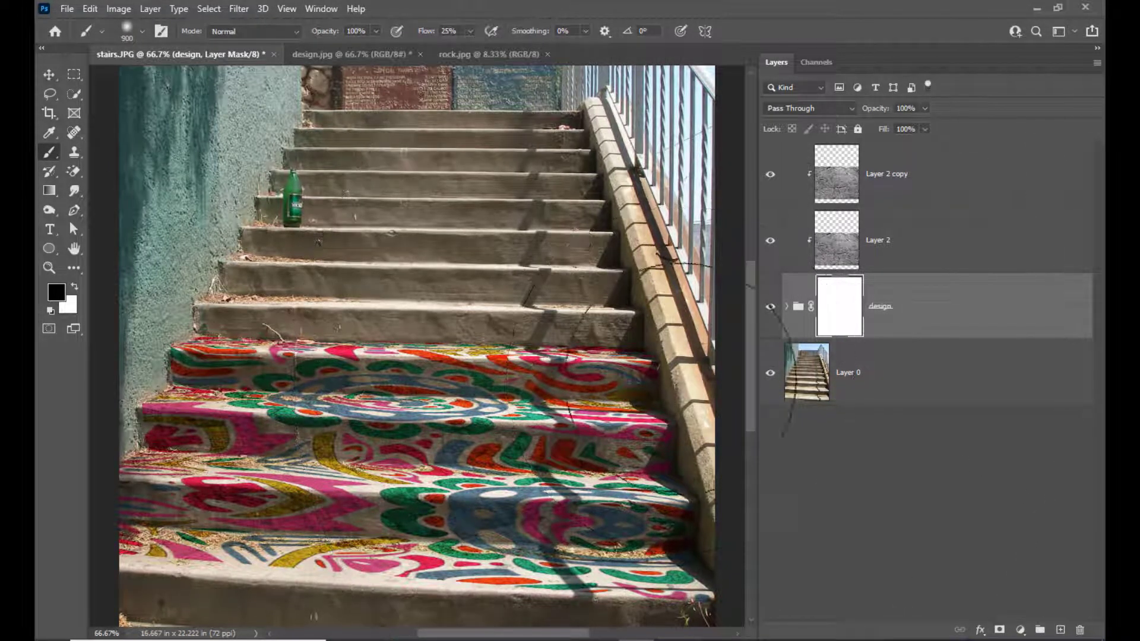
pyautogui.press('[')
pyautogui.press('[')
pyautogui.press('[')
pyautogui.press('[')
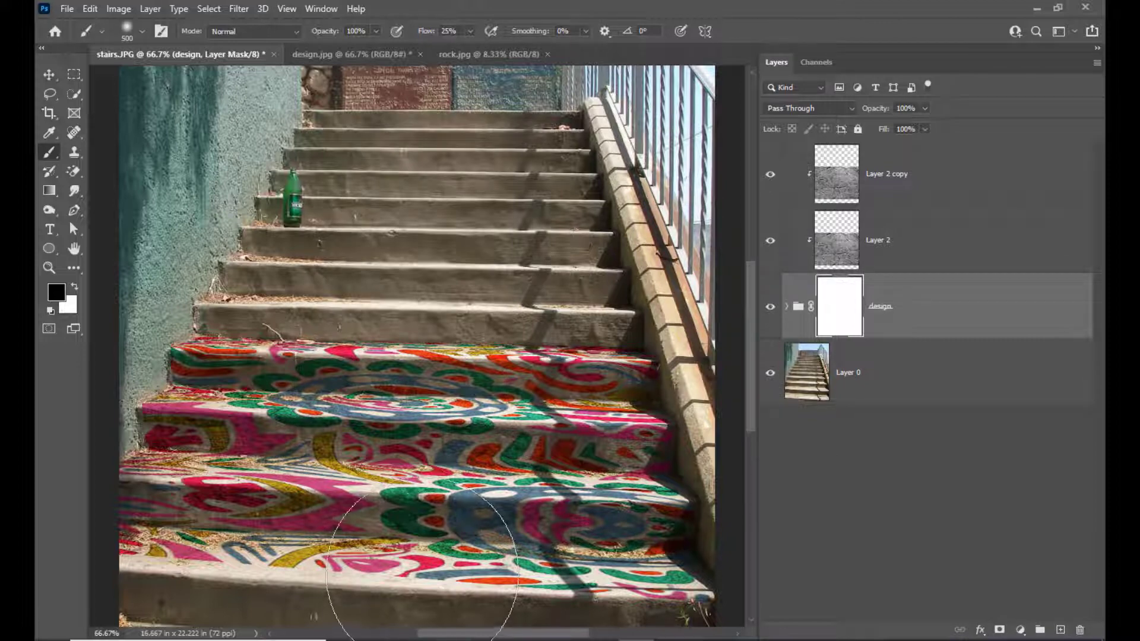
pyautogui.press('[')
pyautogui.press('[')
pyautogui.scroll(-3, 451, 546)
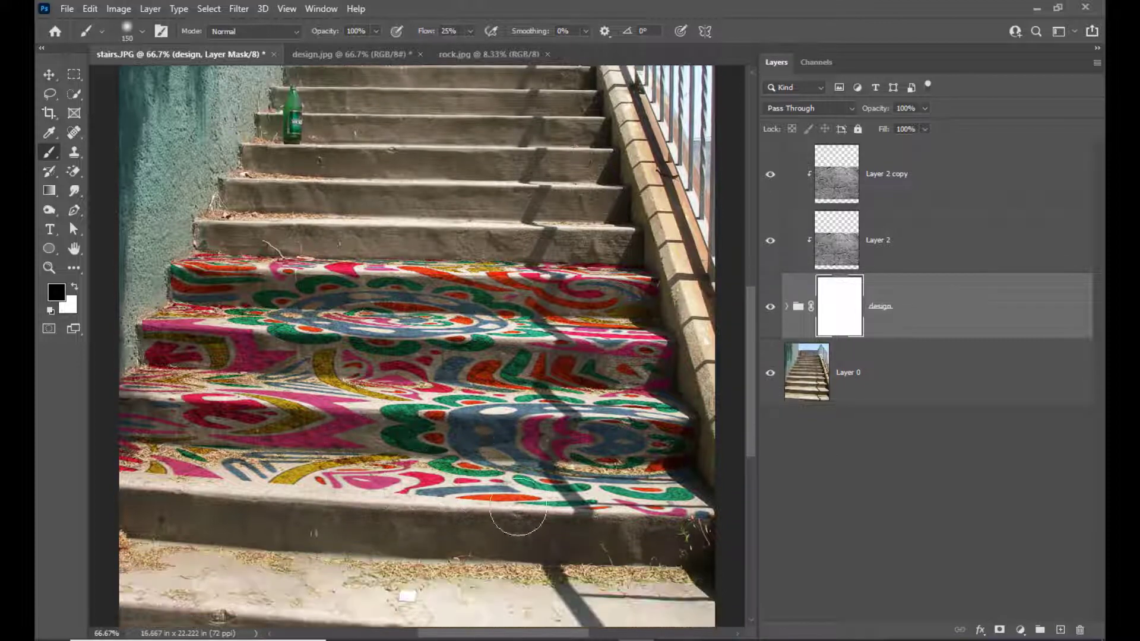
pyautogui.press('[')
pyautogui.press('[')
pyautogui.press('[')
pyautogui.press('[')
pyautogui.press('[')
pyautogui.press('[')
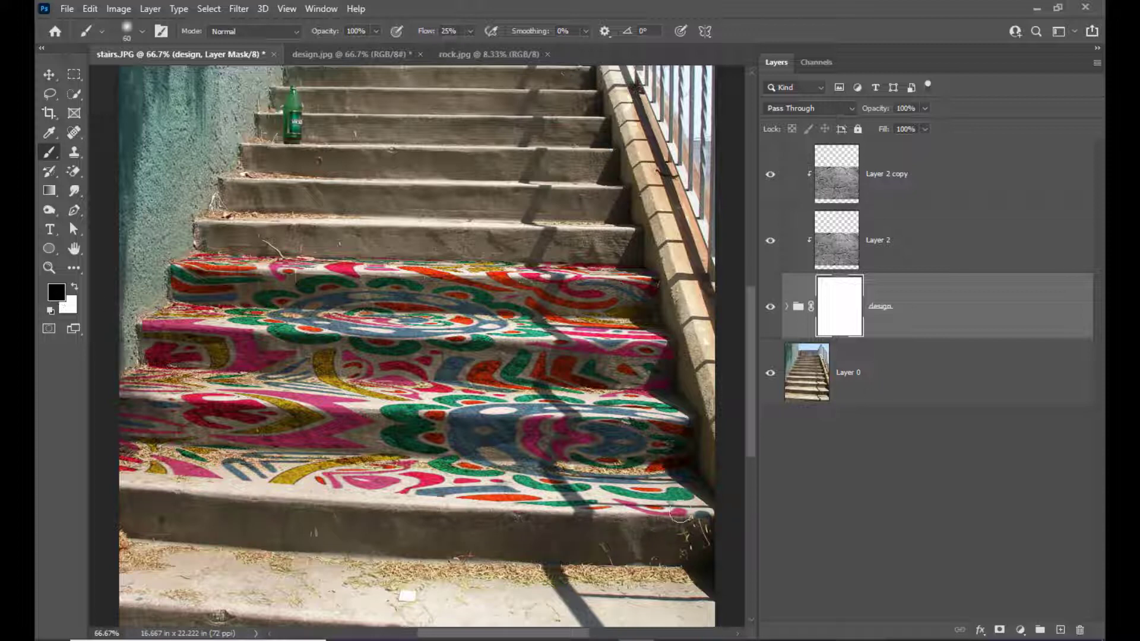
pyautogui.click(470, 31)
pyautogui.moveTo(468, 47); pyautogui.dragTo(563, 49)
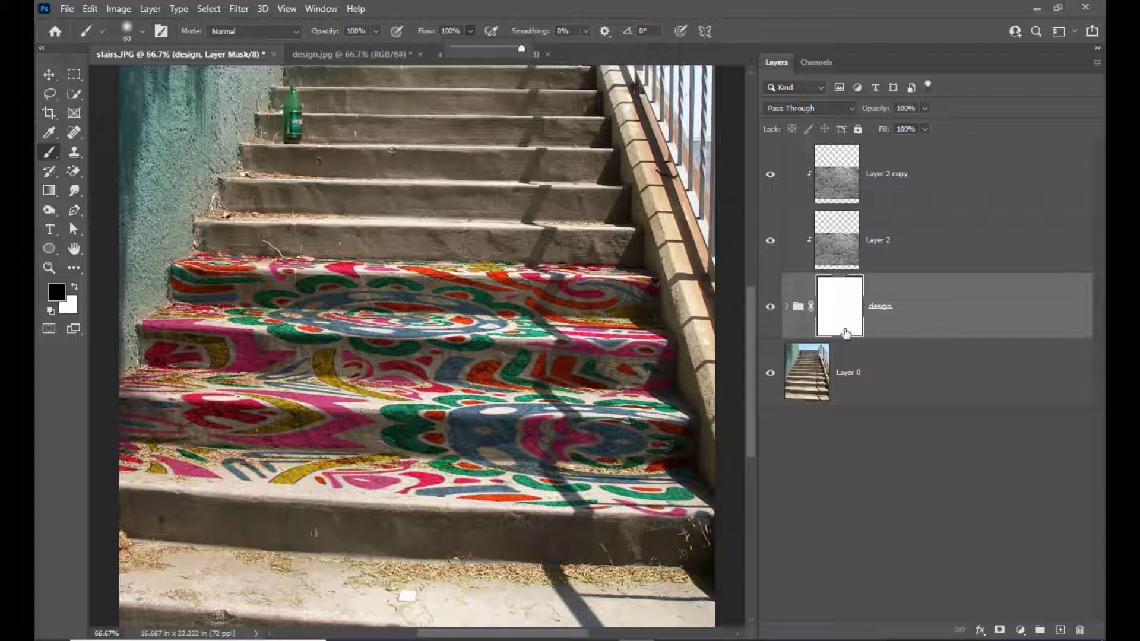
# Step: Paint black on the design group's mask along the front edge of the lowest decorated step to hide the design's overspill
pyautogui.click(641, 526)
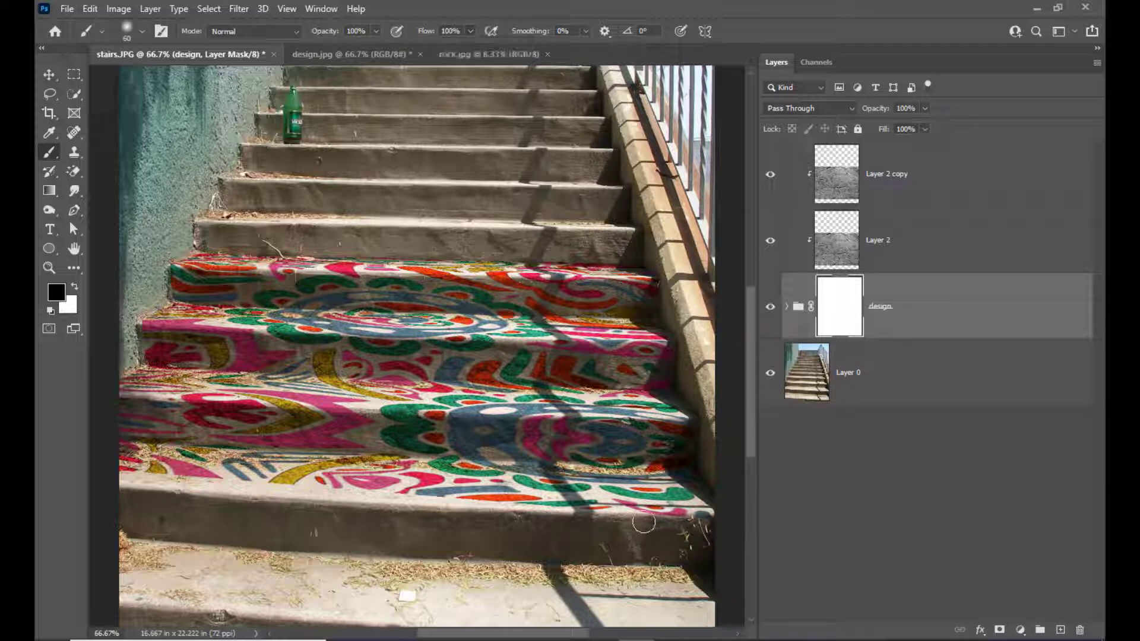
pyautogui.moveTo(666, 525)
pyautogui.mouseDown()
pyautogui.moveTo(656, 522)
pyautogui.moveTo(724, 514)
pyautogui.moveTo(555, 523)
pyautogui.mouseUp()
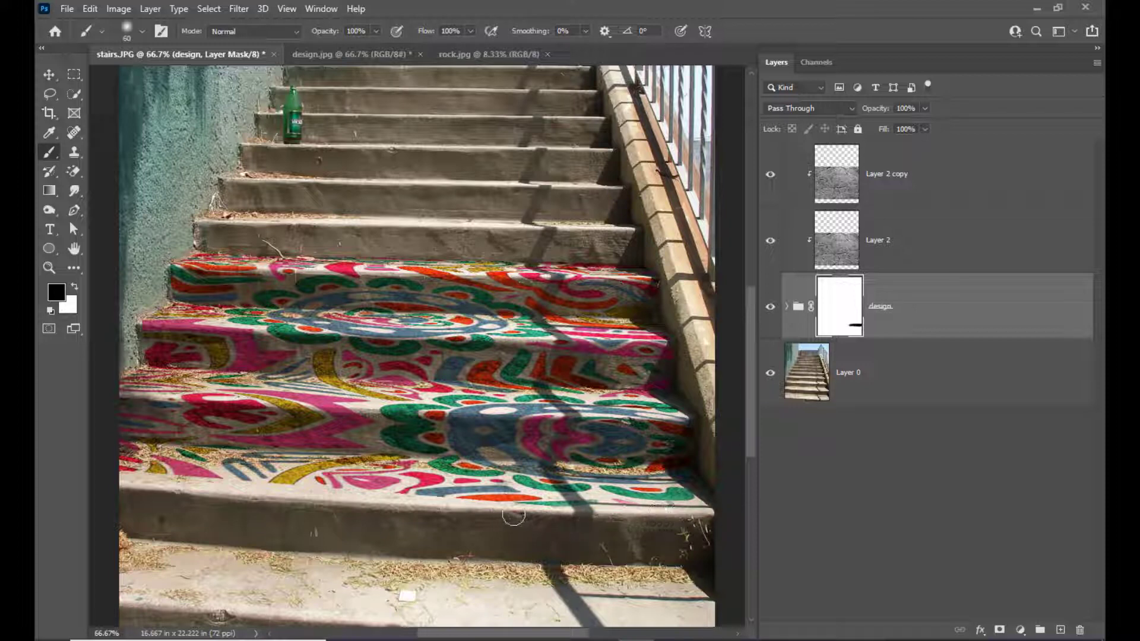
pyautogui.moveTo(576, 517)
pyautogui.mouseDown()
pyautogui.moveTo(455, 515)
pyautogui.moveTo(548, 517)
pyautogui.mouseUp()
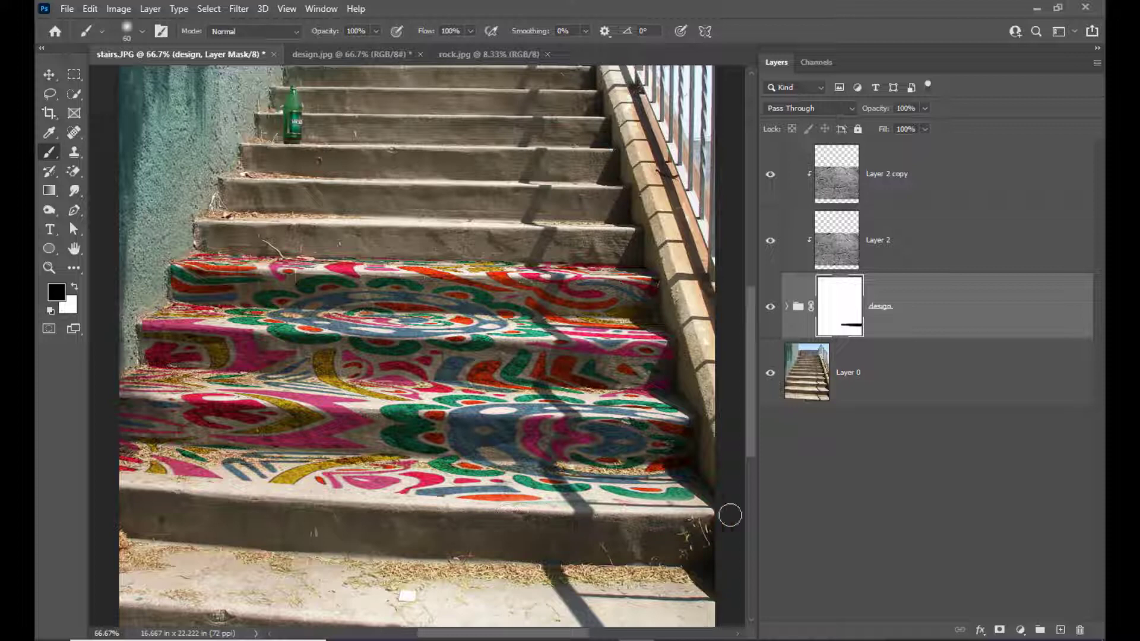
pyautogui.moveTo(323, 509)
pyautogui.mouseDown()
pyautogui.moveTo(544, 502)
pyautogui.moveTo(578, 515)
pyautogui.moveTo(520, 520)
pyautogui.mouseUp()
pyautogui.moveTo(366, 498); pyautogui.dragTo(693, 506)
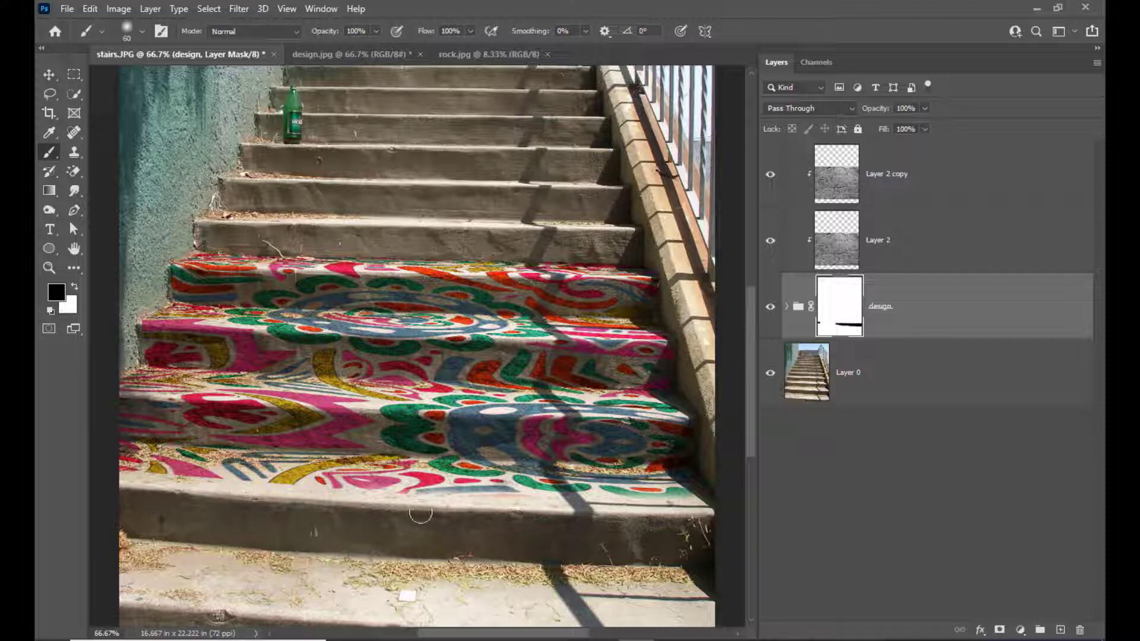
pyautogui.moveTo(415, 508)
pyautogui.mouseDown()
pyautogui.moveTo(211, 500)
pyautogui.moveTo(223, 488)
pyautogui.moveTo(114, 481)
pyautogui.mouseUp()
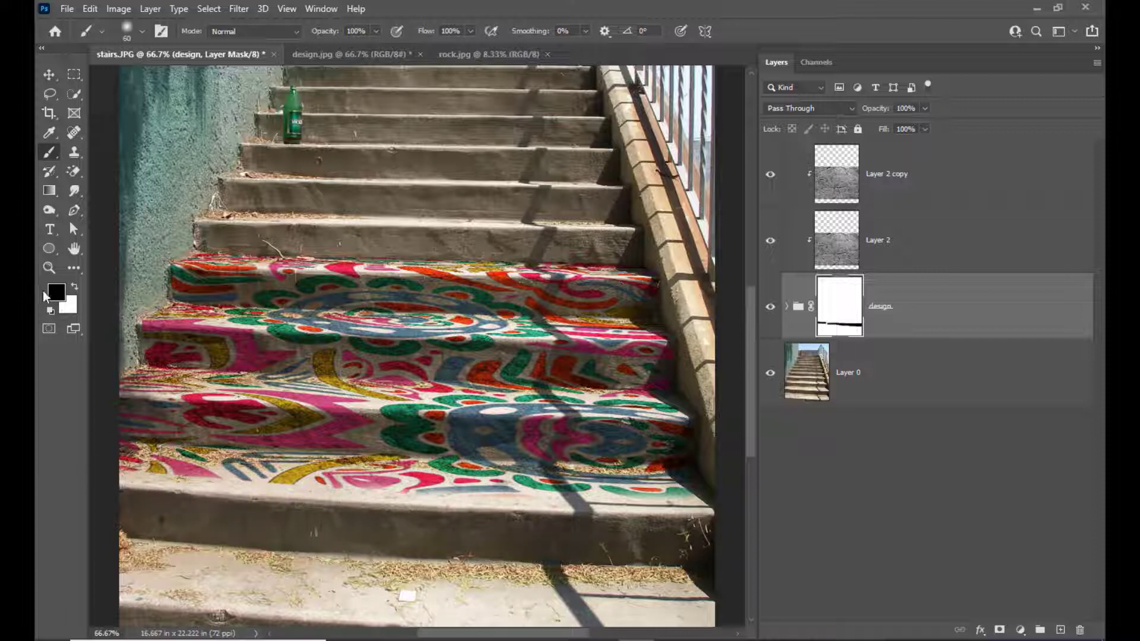